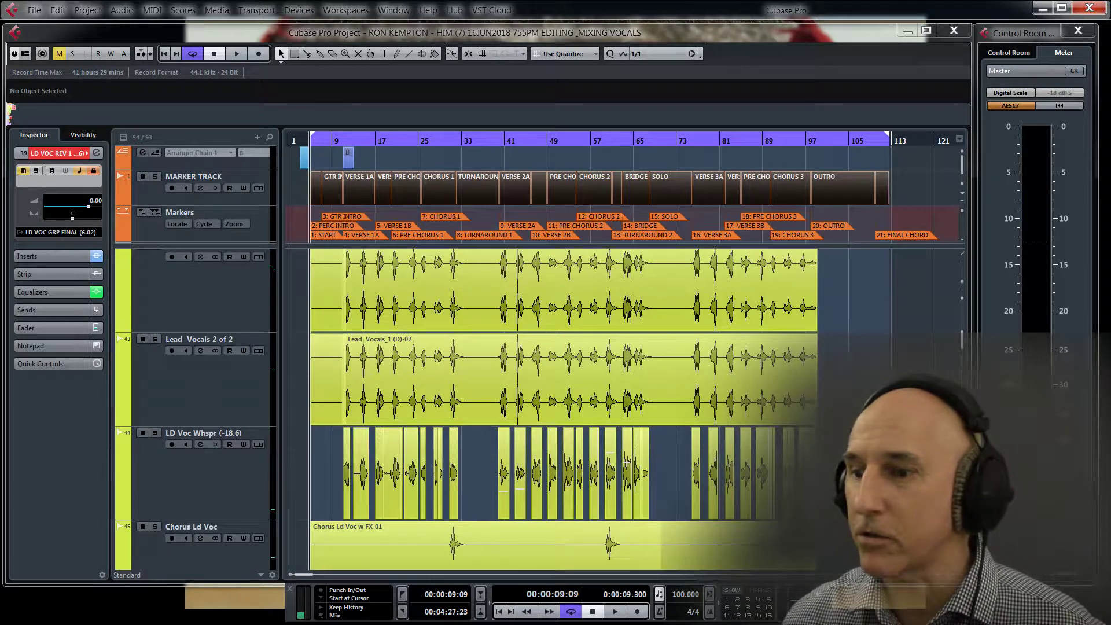
- Start playback to hear the vocals through the guitar intro into Verse 1A
{"action": "left_click", "coordinate": [615, 612]}
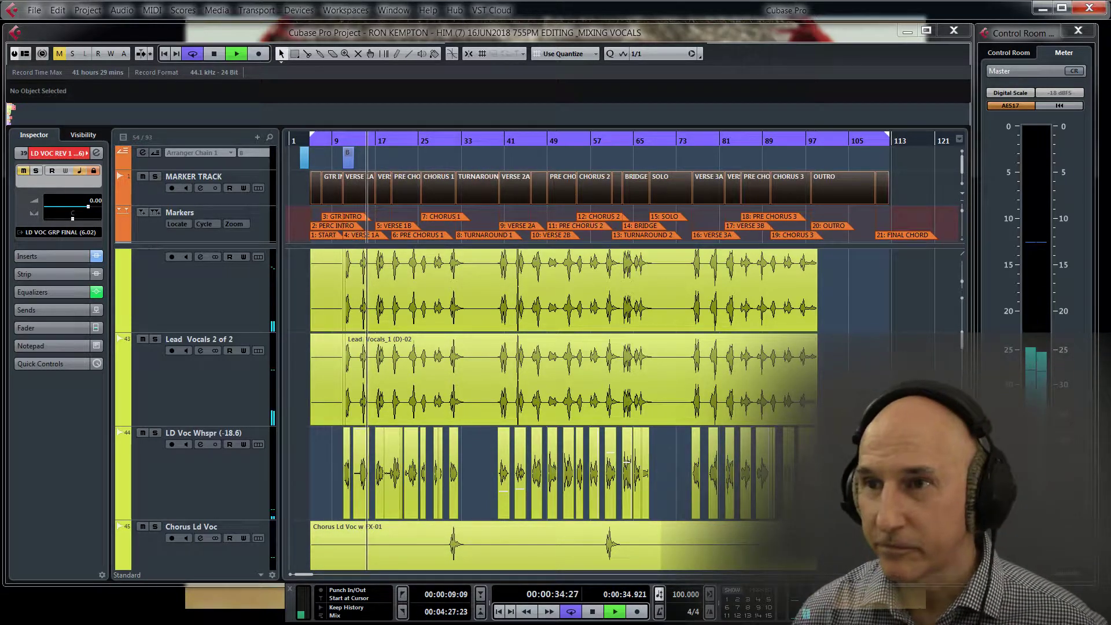
- Stop playback around the 36-second mark
{"action": "key", "text": "space"}
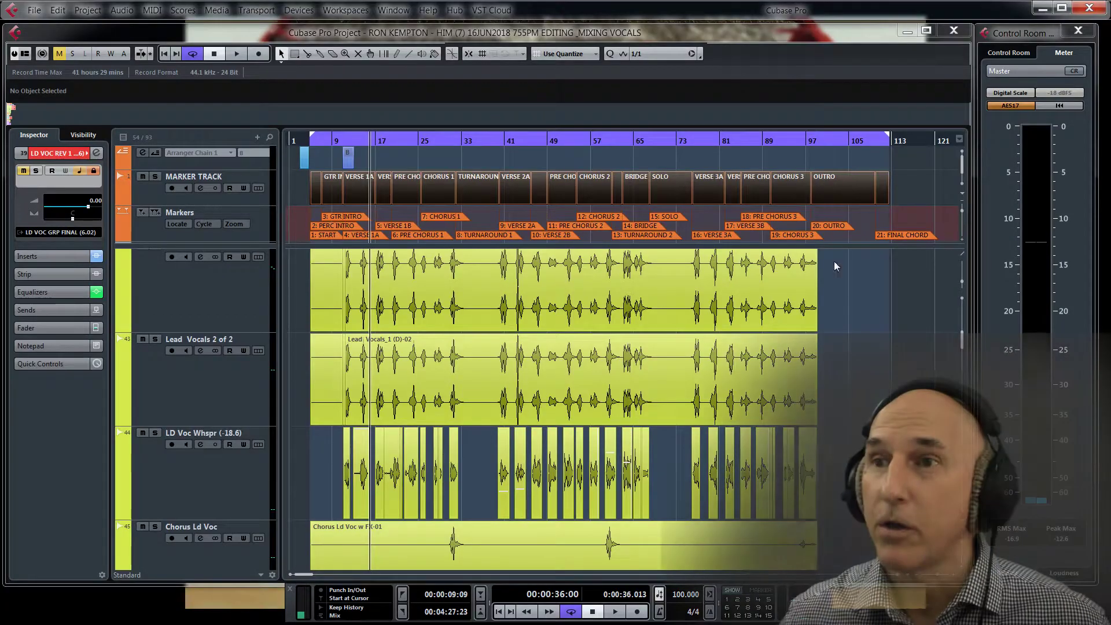
- Activate Arranger Mode, then zoom in twice on the timeline's opening bars
{"action": "left_click", "coordinate": [155, 154]}
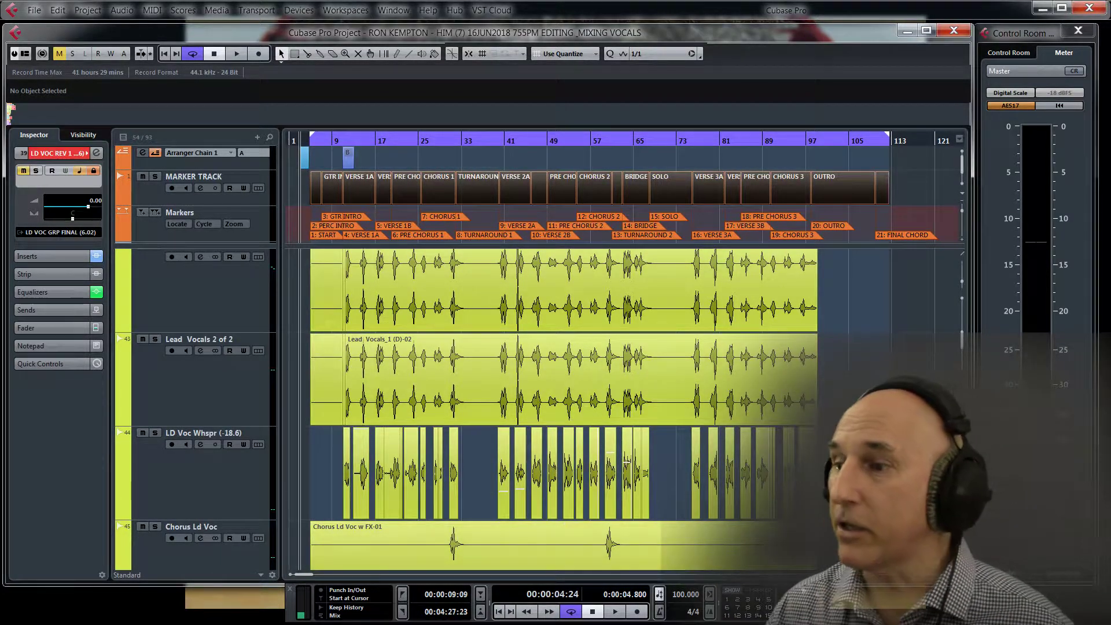
{"action": "key", "text": "h"}
{"action": "key", "text": "h"}
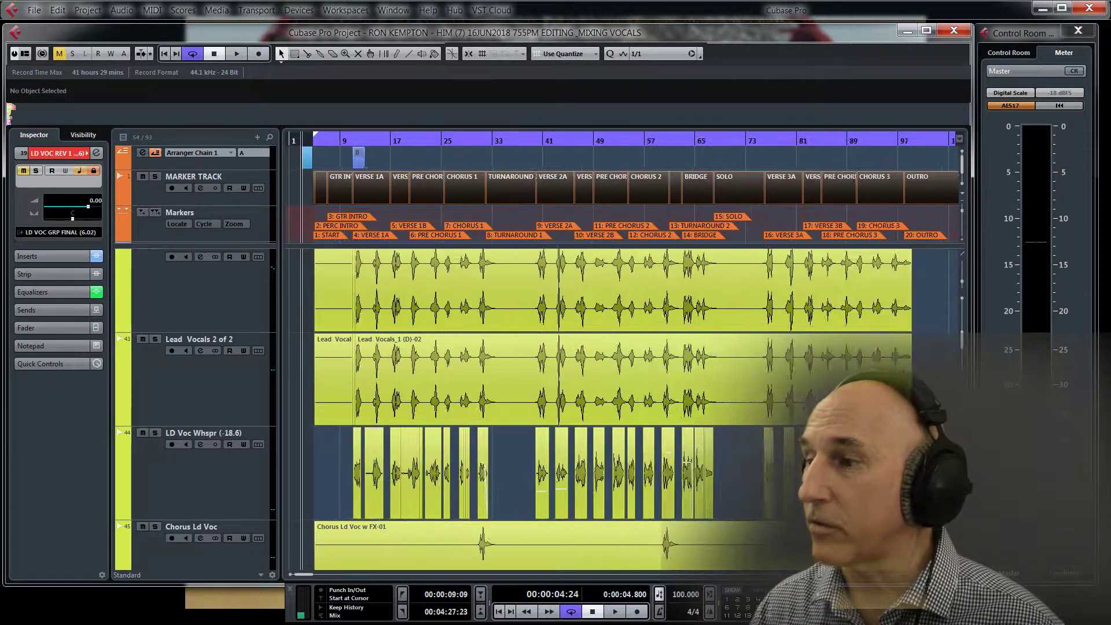
{"action": "key", "text": "h"}
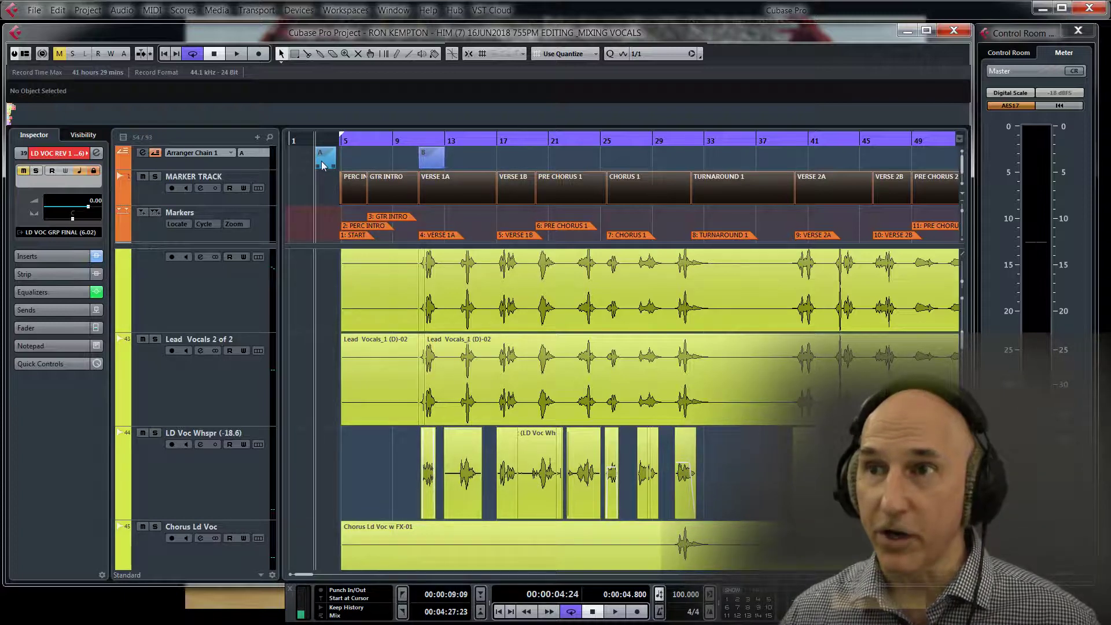
{"action": "scroll", "coordinate": [308, 348], "scroll_direction": "down", "scroll_amount": 10}
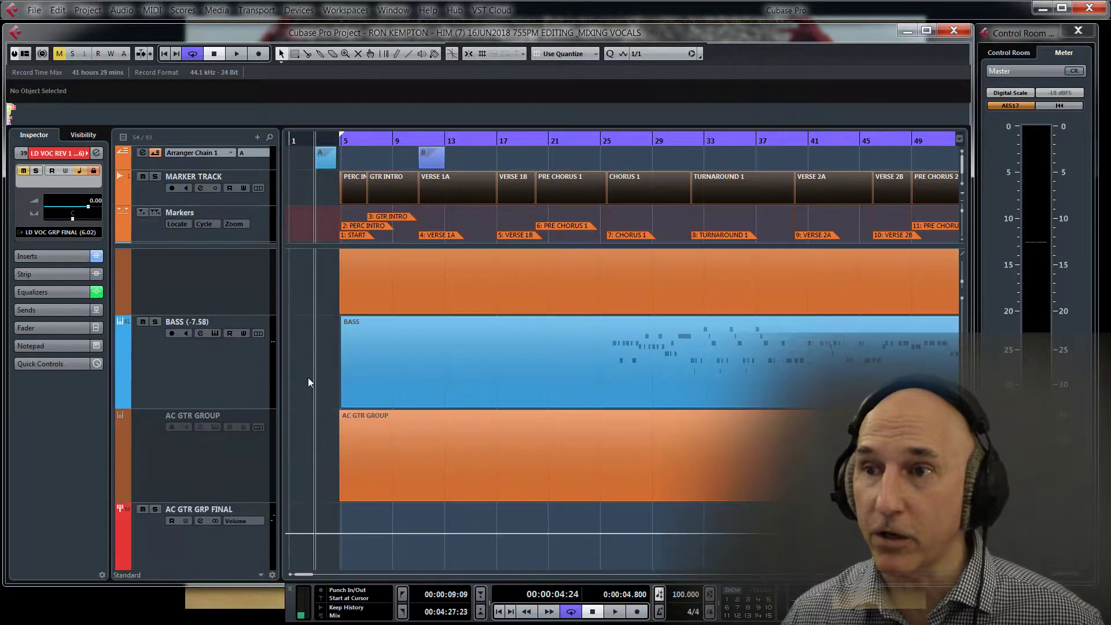
- Drag the Reference A/B track directly above Lead Vocals 1 of 2, then play from the song start
{"action": "scroll", "coordinate": [308, 382], "scroll_direction": "up", "scroll_amount": 12}
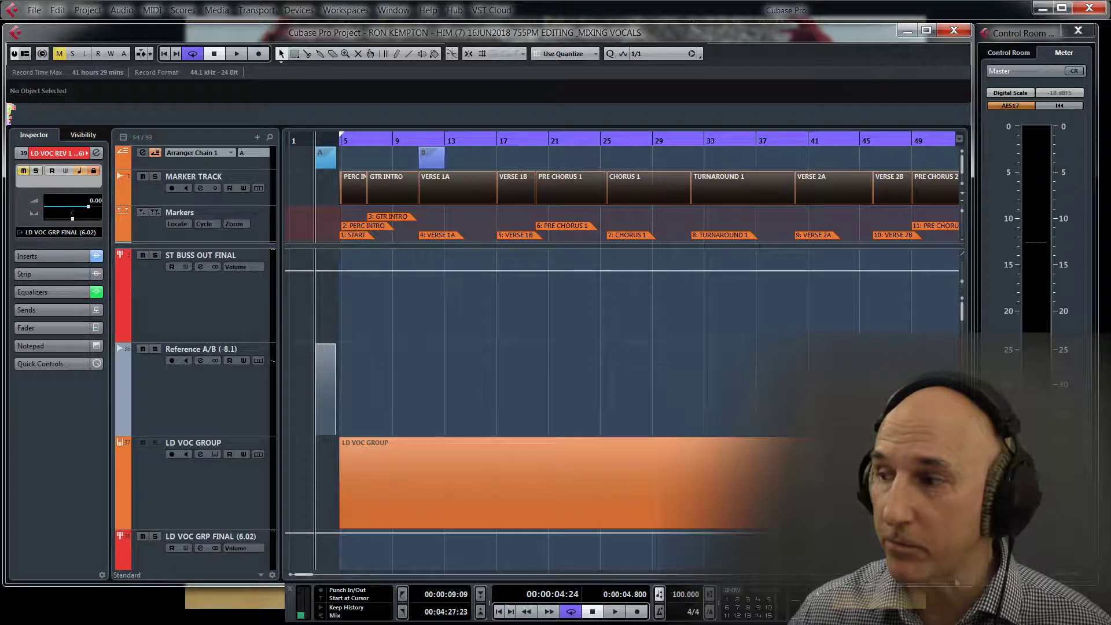
{"action": "key", "text": "h"}
{"action": "key", "text": "h"}
{"action": "key", "text": "h"}
{"action": "key", "text": "h"}
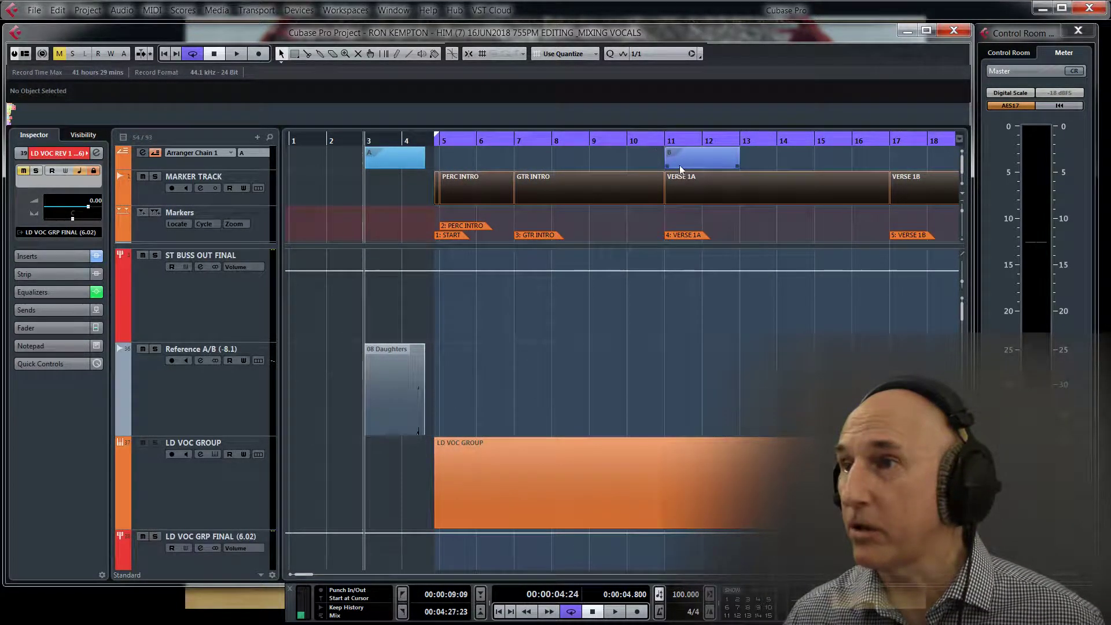
{"action": "scroll", "coordinate": [714, 334], "scroll_direction": "down", "scroll_amount": 3}
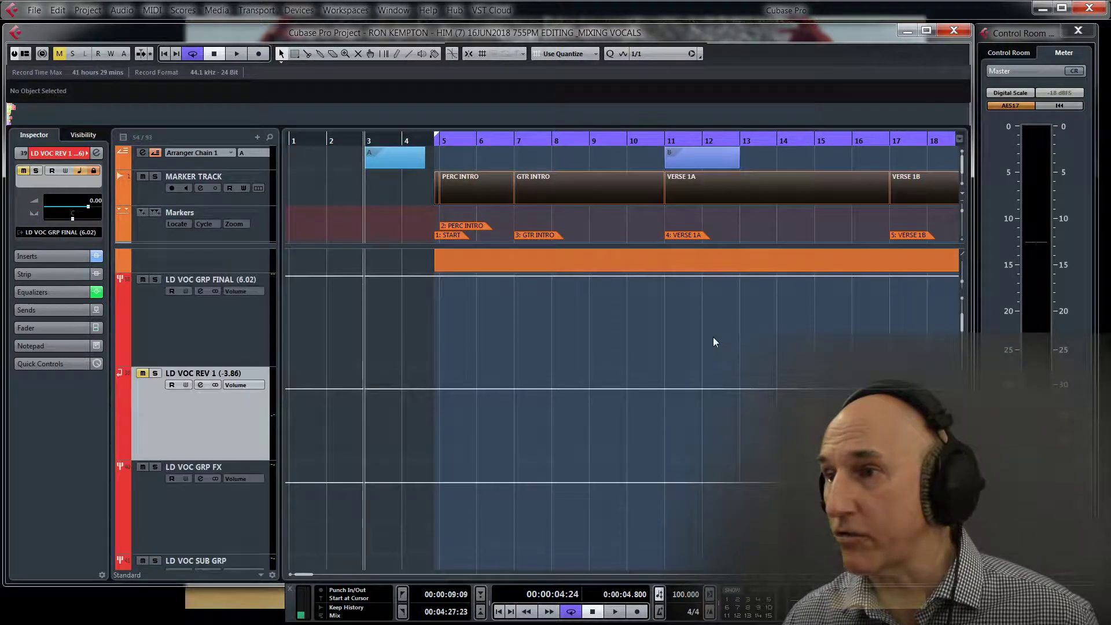
{"action": "scroll", "coordinate": [714, 339], "scroll_direction": "down", "scroll_amount": 6}
{"action": "scroll", "coordinate": [713, 338], "scroll_direction": "up", "scroll_amount": 1}
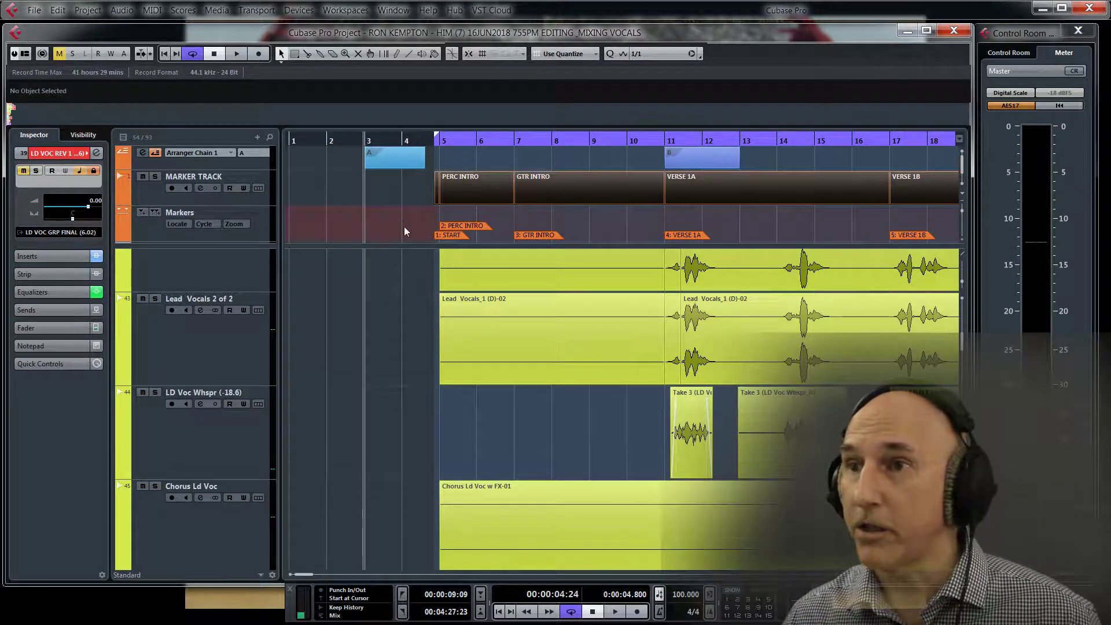
{"action": "scroll", "coordinate": [409, 365], "scroll_direction": "down", "scroll_amount": 4}
{"action": "scroll", "coordinate": [411, 371], "scroll_direction": "up", "scroll_amount": 8}
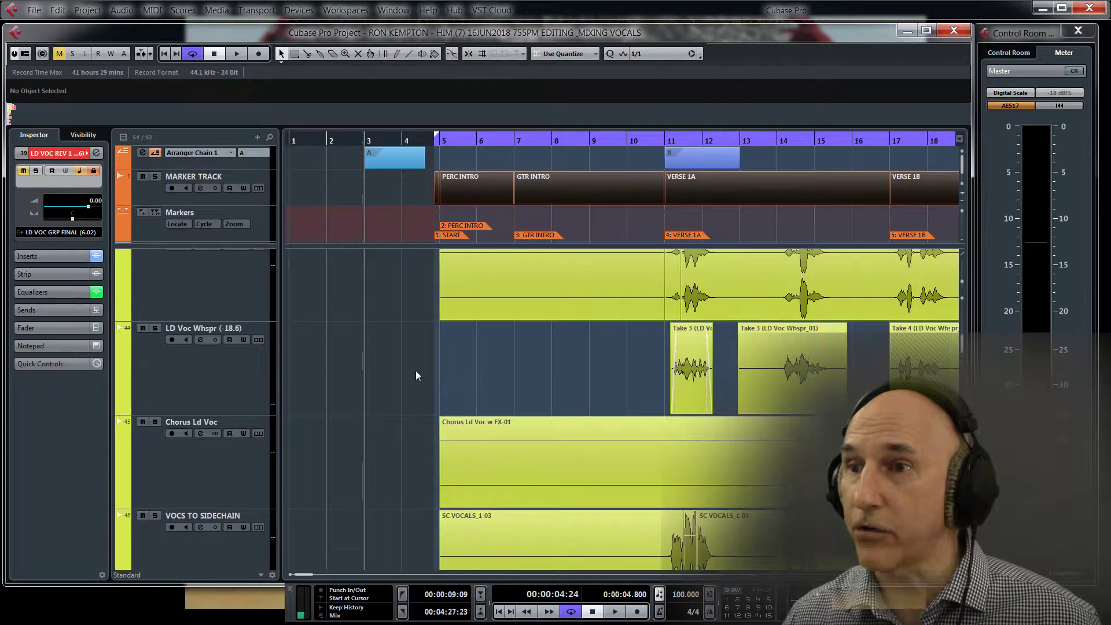
{"action": "scroll", "coordinate": [415, 372], "scroll_direction": "up", "scroll_amount": 2}
{"action": "left_click_drag", "start_coordinate": [234, 397], "coordinate": [249, 312]}
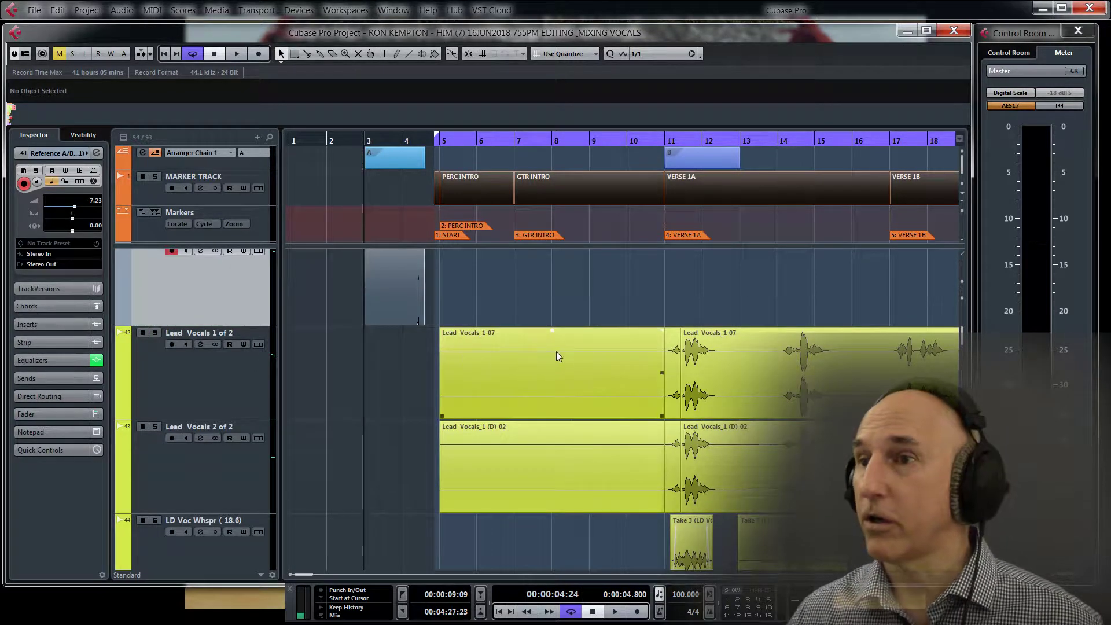
{"action": "scroll", "coordinate": [557, 347], "scroll_direction": "up", "scroll_amount": 2}
{"action": "scroll", "coordinate": [545, 402], "scroll_direction": "down", "scroll_amount": 1}
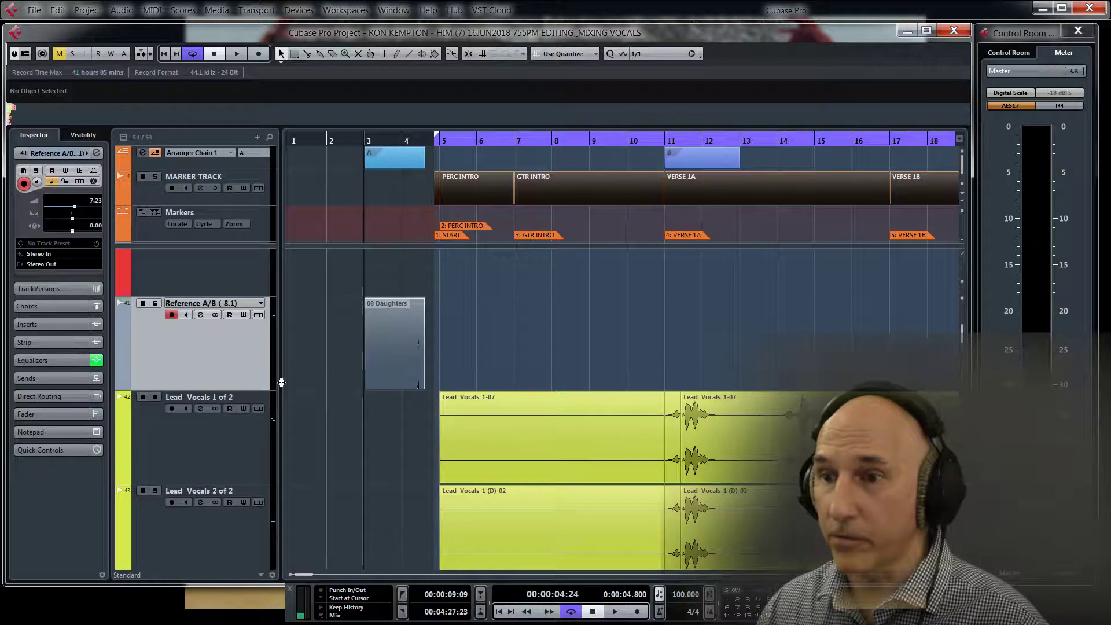
{"action": "key", "text": "space"}
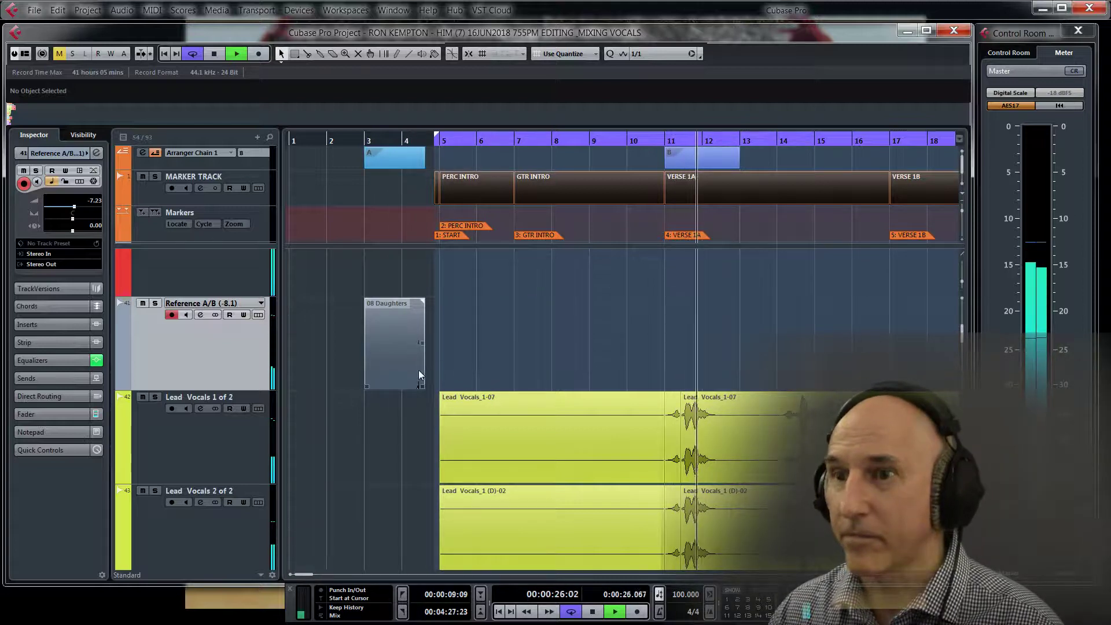
- Stop playback partway into Verse 1A, at about 28.7 seconds
{"action": "left_click", "coordinate": [213, 54]}
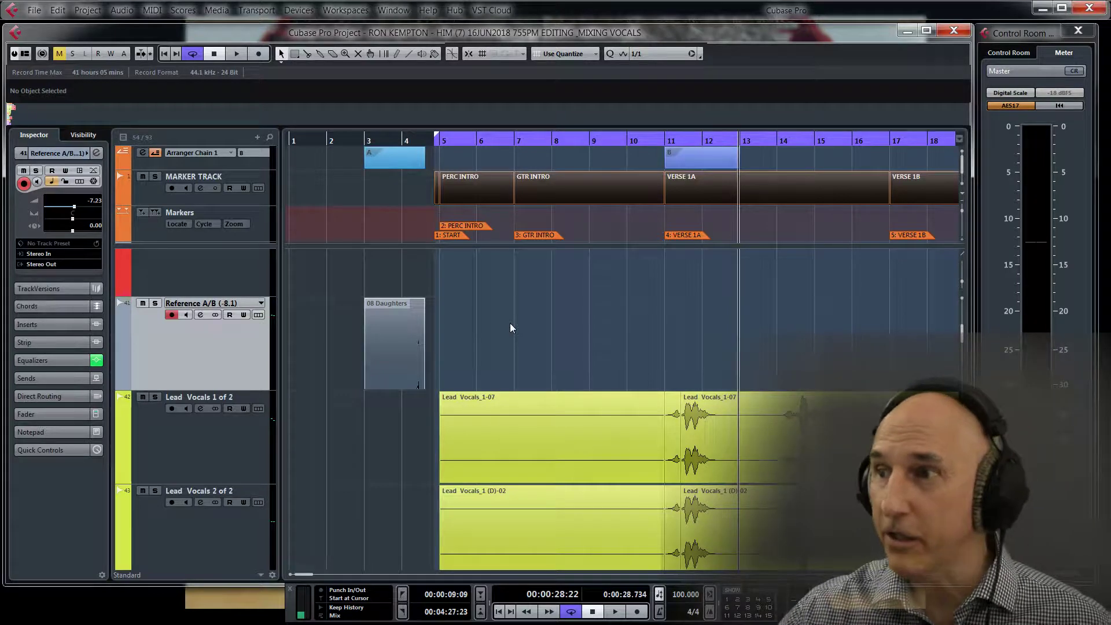
- Zoom out to the whole song, shrink track heights, then zoom into the first 73 bars
{"action": "scroll", "coordinate": [612, 344], "scroll_direction": "down", "scroll_amount": 10}
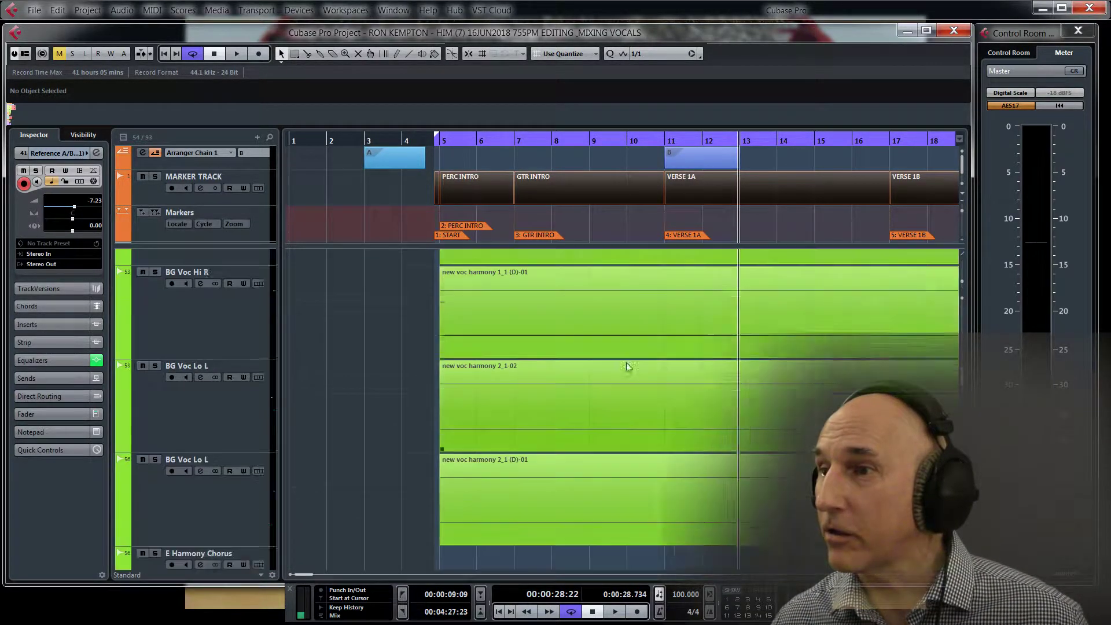
{"action": "key", "text": "shift+f"}
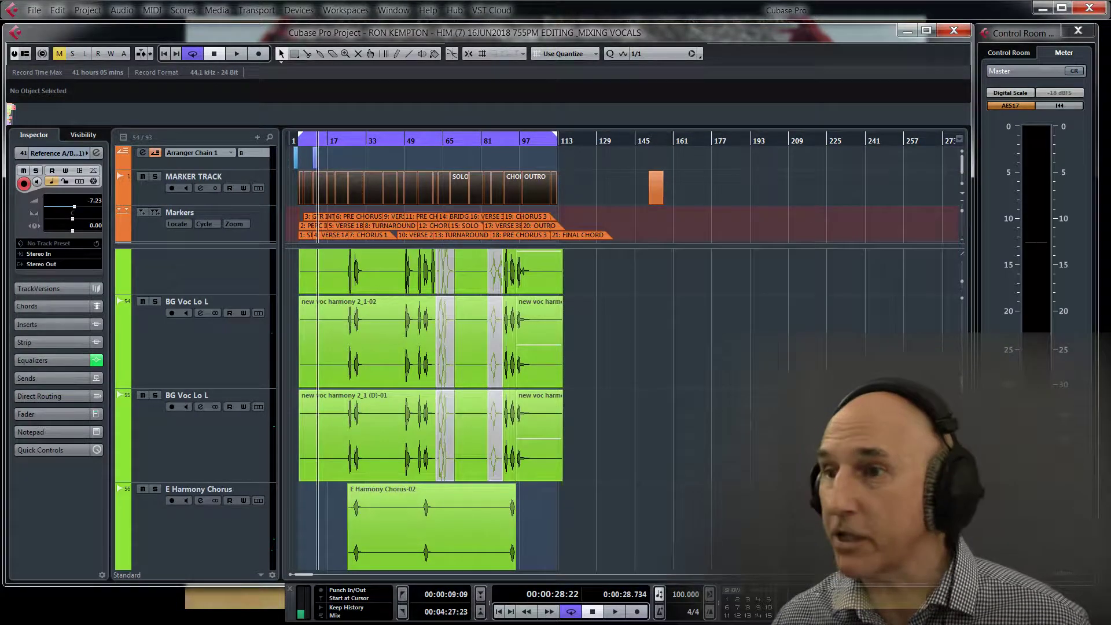
{"action": "key", "text": "shift+g"}
{"action": "key", "text": "shift+g"}
{"action": "scroll", "coordinate": [675, 475], "scroll_direction": "up", "scroll_amount": 8}
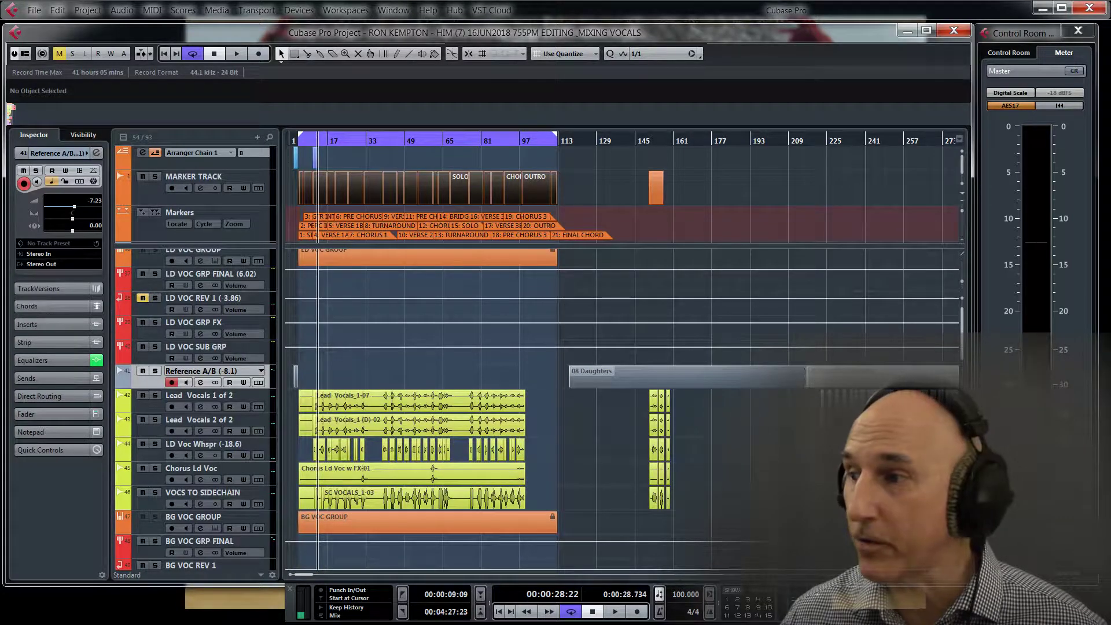
{"action": "key", "text": "h"}
{"action": "key", "text": "h"}
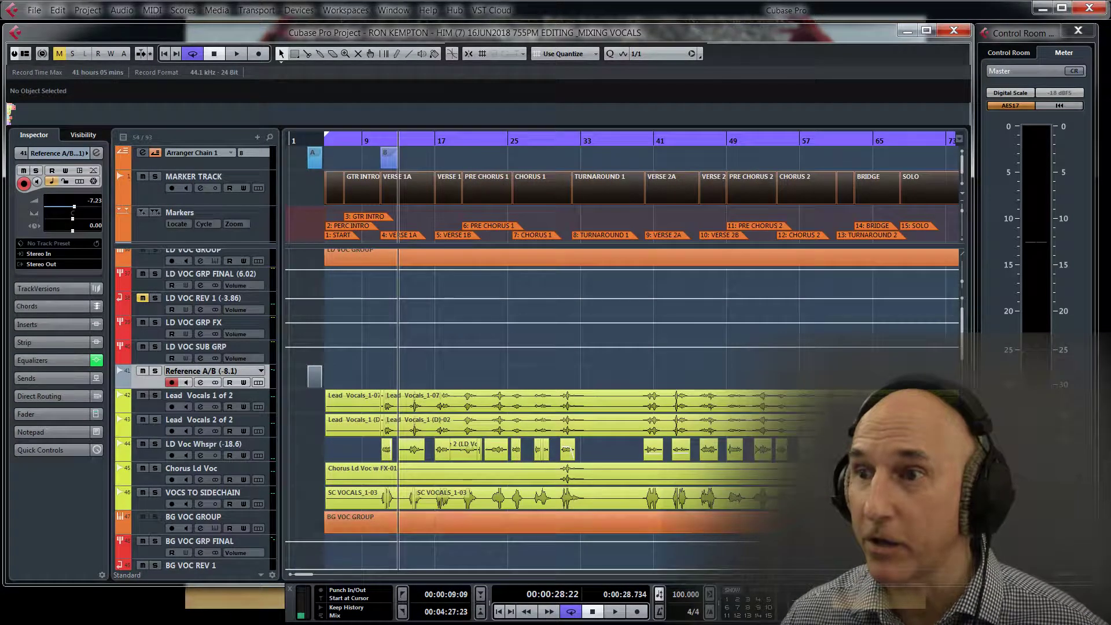
{"action": "scroll", "coordinate": [551, 384], "scroll_direction": "down", "scroll_amount": 2}
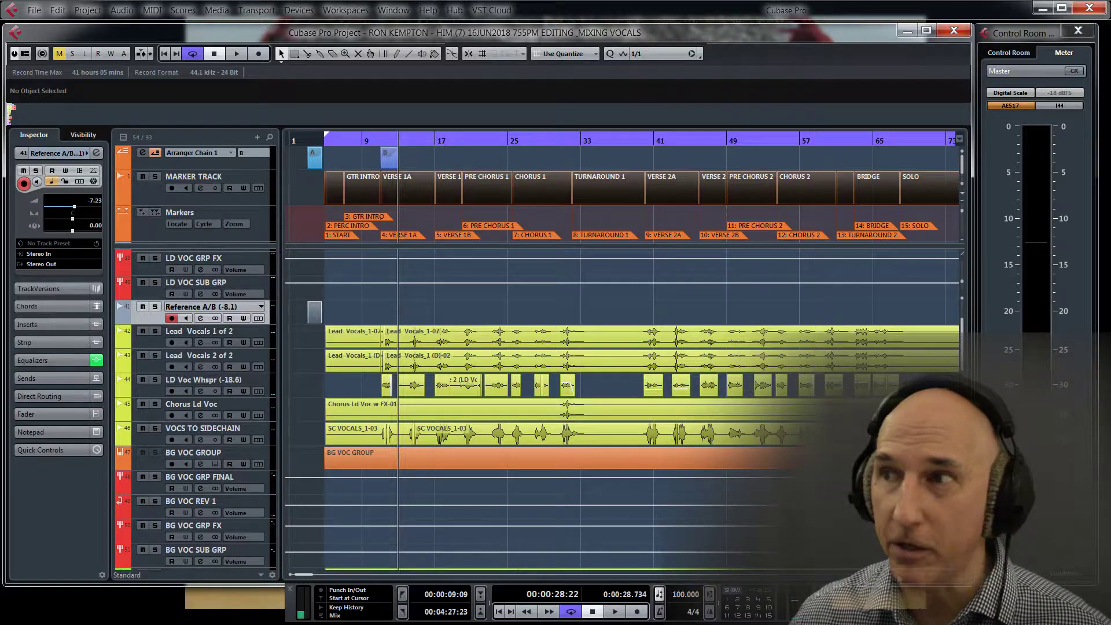
{"action": "scroll", "coordinate": [561, 206], "scroll_direction": "right", "scroll_amount": 15}
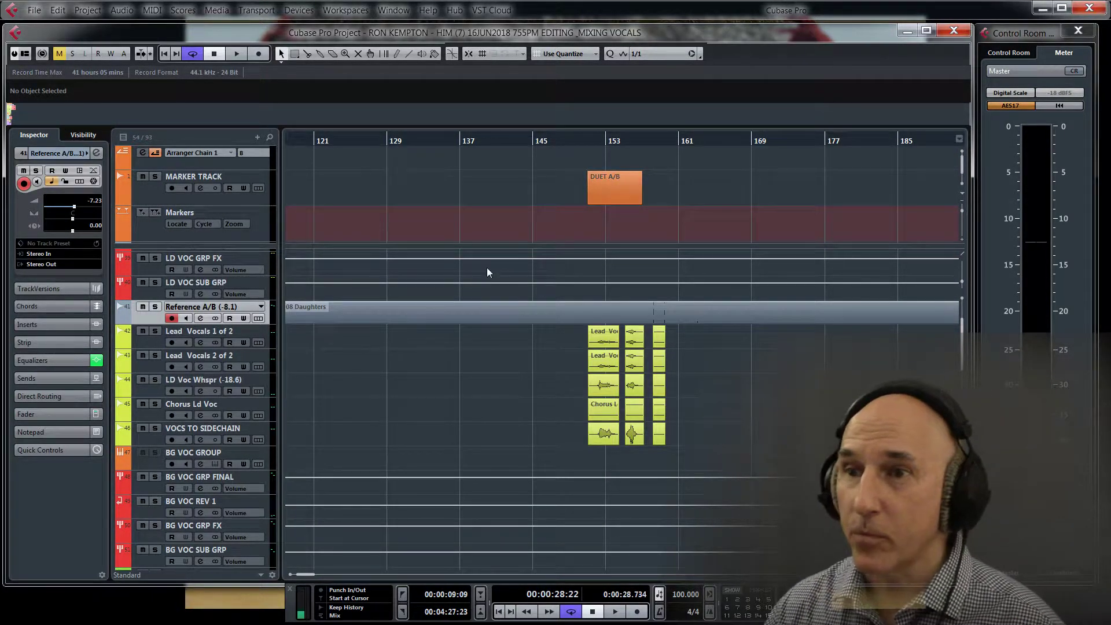
- Set the locators and cycle range to the DUET A/B arranger section
{"action": "left_click", "coordinate": [537, 315]}
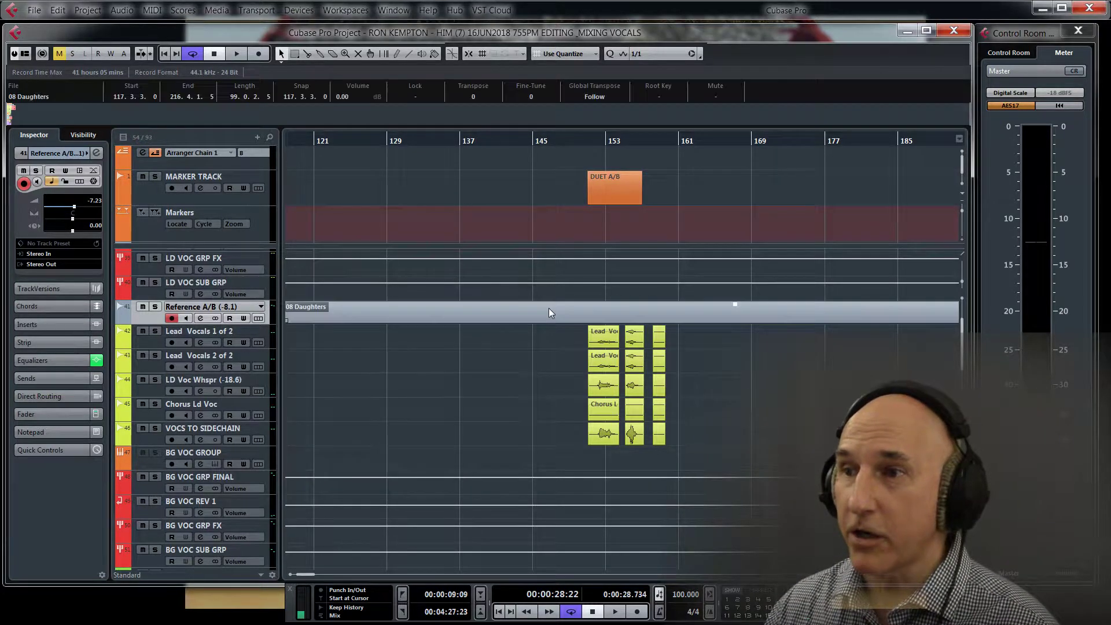
{"action": "left_click", "coordinate": [603, 191]}
{"action": "double_click", "coordinate": [603, 191]}
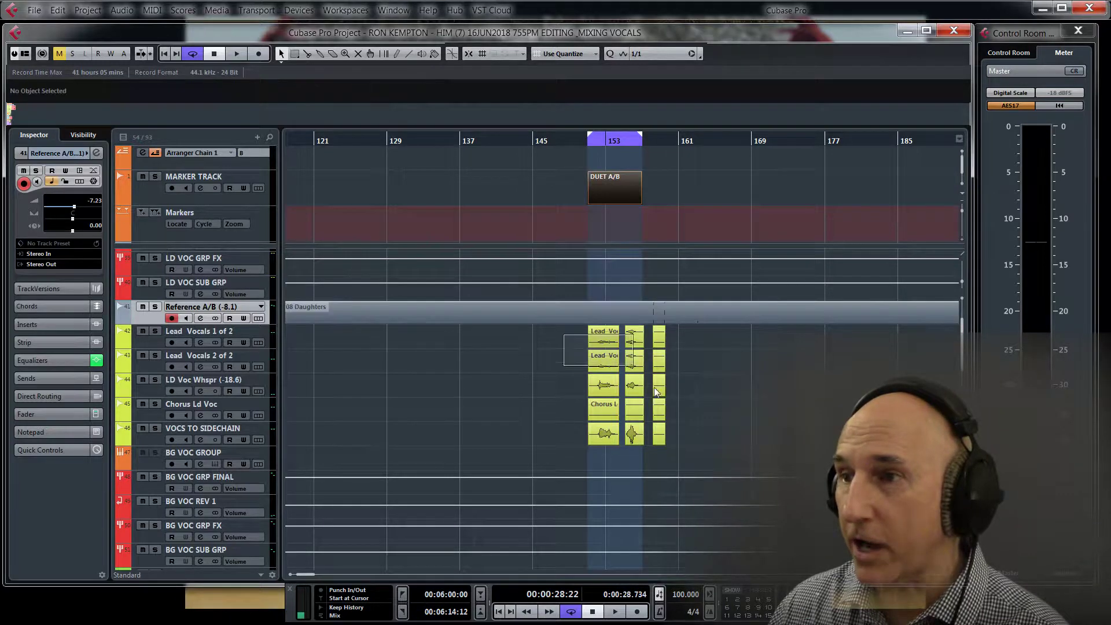
- Marquee-select the vocal events in the duet section and at the song start
{"action": "left_click_drag", "start_coordinate": [564, 325], "coordinate": [702, 433]}
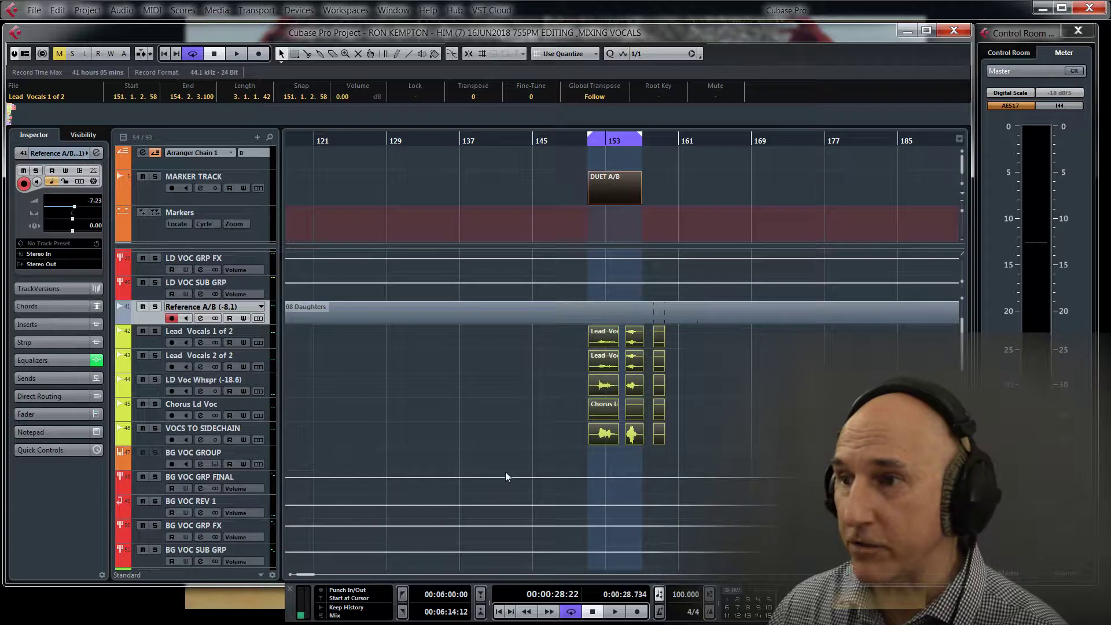
{"action": "left_click", "coordinate": [308, 574]}
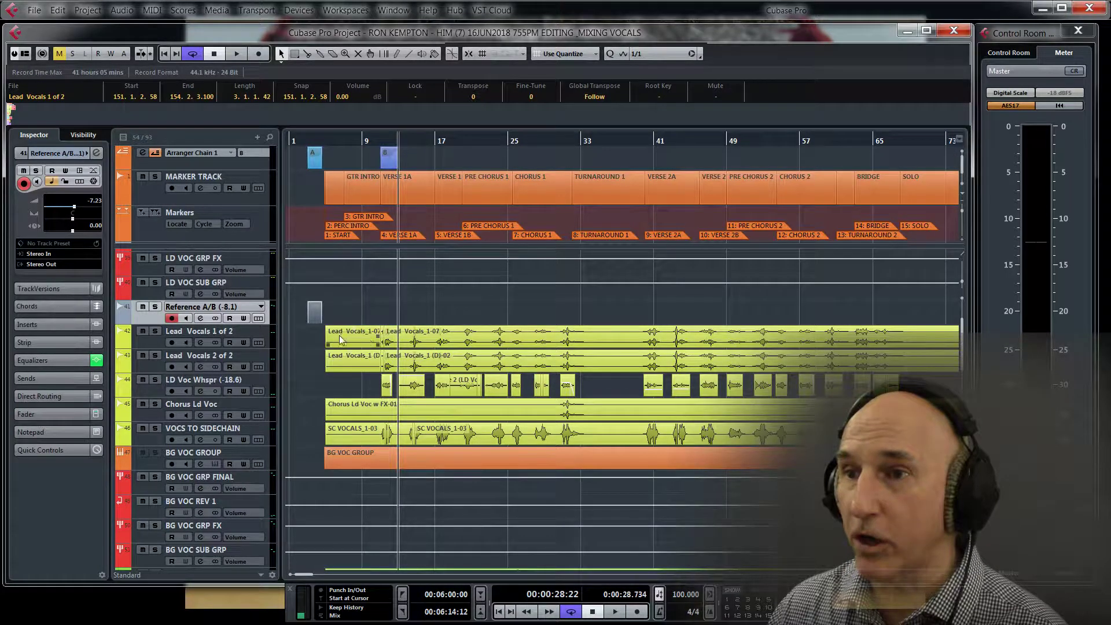
{"action": "left_click_drag", "start_coordinate": [310, 337], "coordinate": [472, 443]}
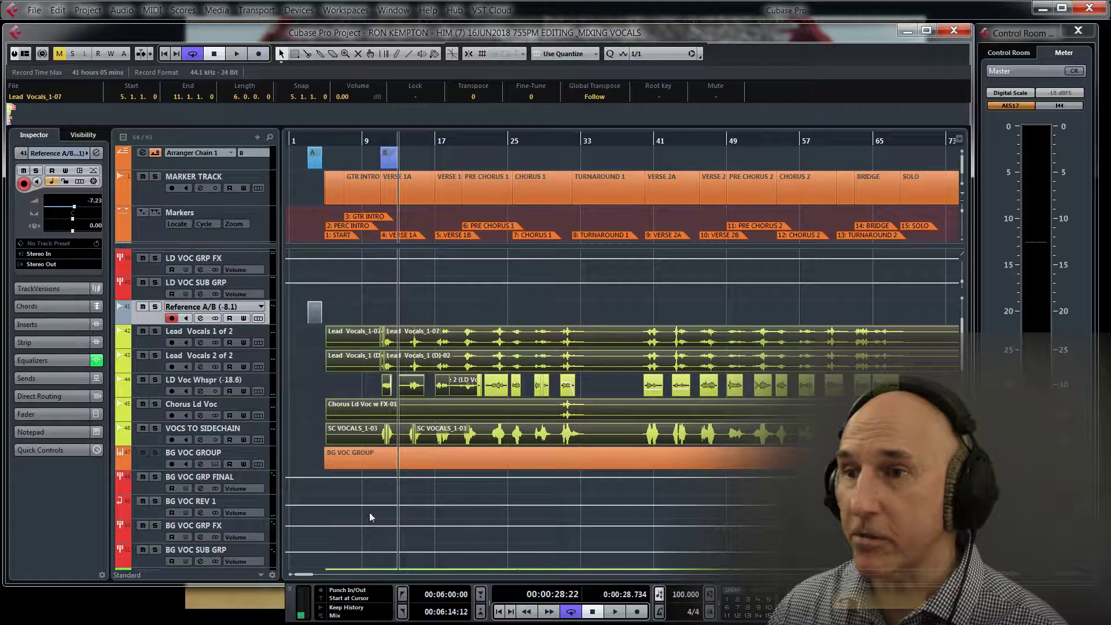
{"action": "left_click", "coordinate": [315, 576]}
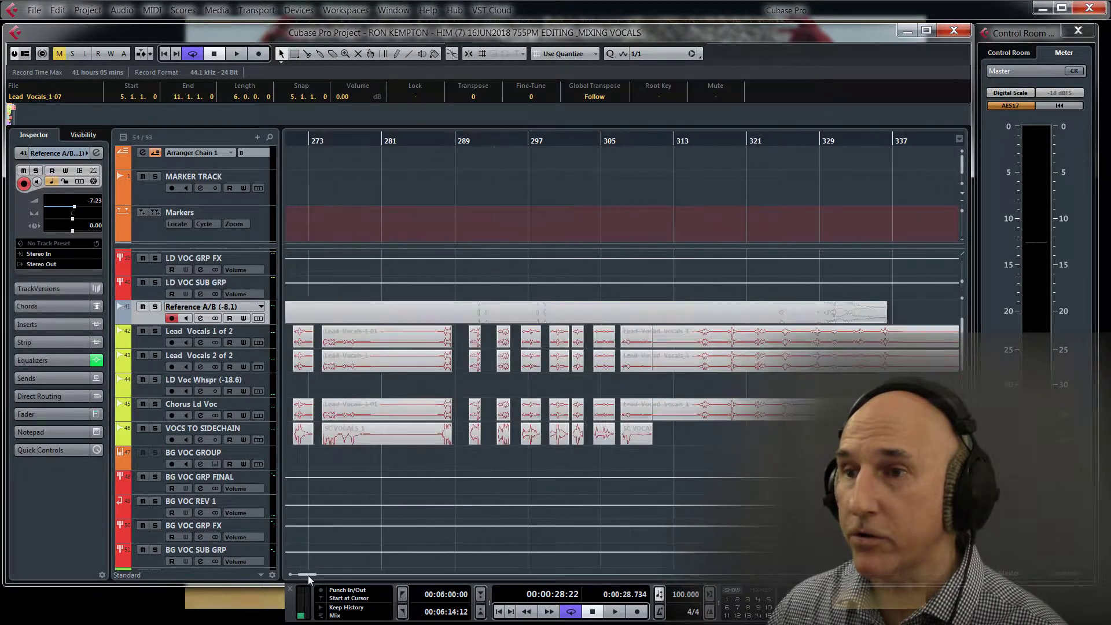
{"action": "left_click_drag", "start_coordinate": [308, 575], "coordinate": [304, 576]}
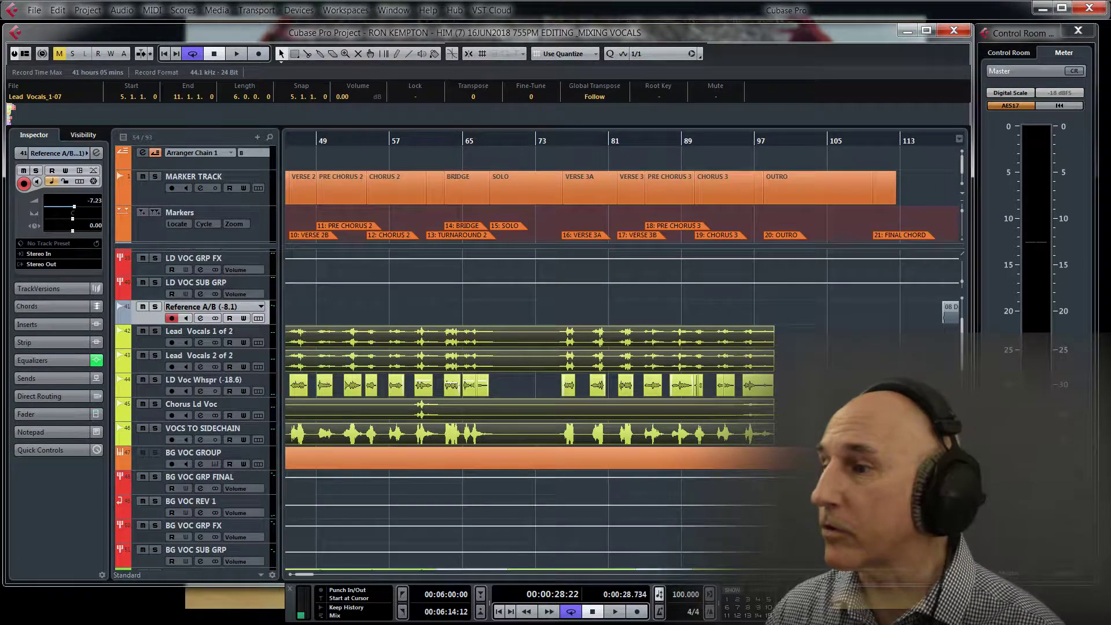
{"action": "scroll", "coordinate": [718, 569], "scroll_direction": "right", "scroll_amount": 5}
{"action": "scroll", "coordinate": [718, 569], "scroll_direction": "right", "scroll_amount": 3}
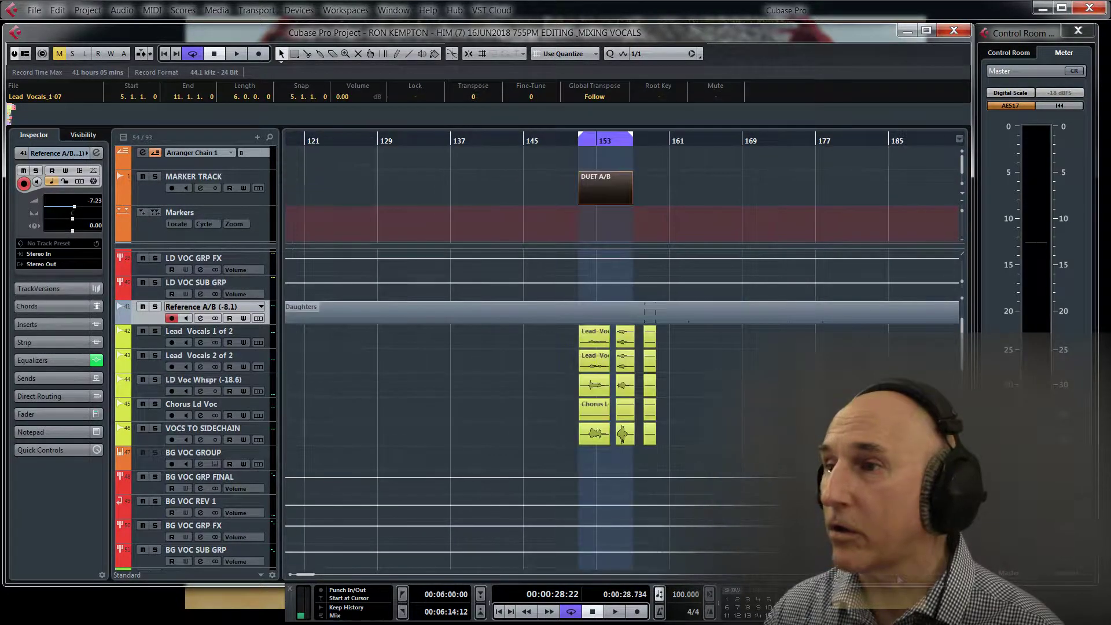
{"action": "left_click_drag", "start_coordinate": [541, 328], "coordinate": [681, 435]}
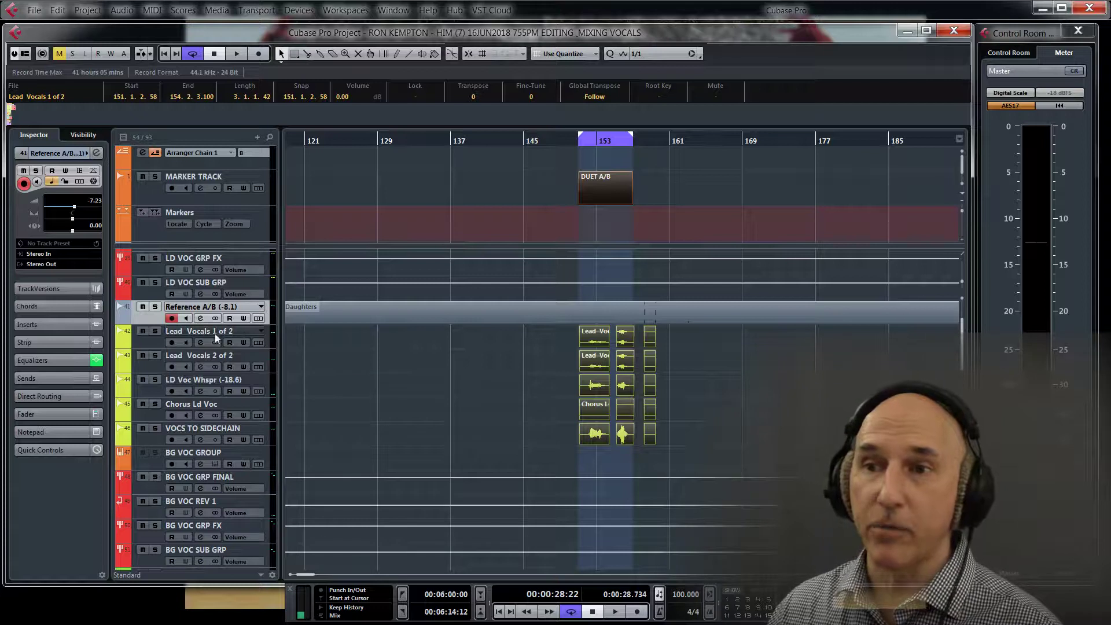
- Select each vocal track in turn, from Lead Vocals 1 of 2 to VOCS TO SIDECHAIN
{"action": "left_click", "coordinate": [152, 340]}
{"action": "left_click", "coordinate": [155, 366]}
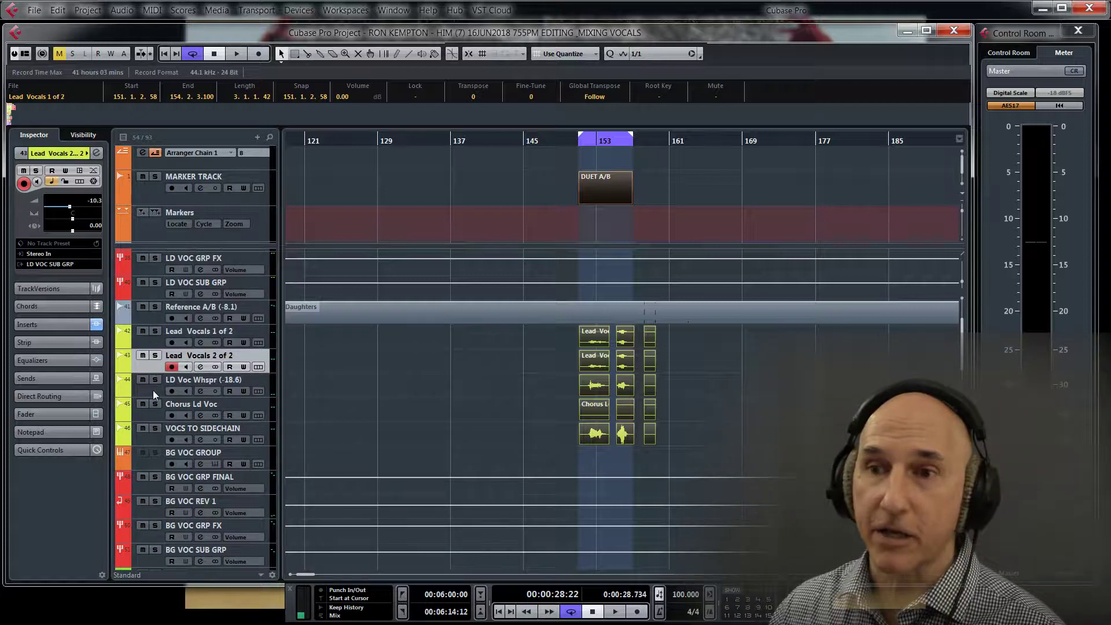
{"action": "left_click", "coordinate": [153, 390]}
{"action": "left_click", "coordinate": [150, 412]}
{"action": "left_click", "coordinate": [148, 436]}
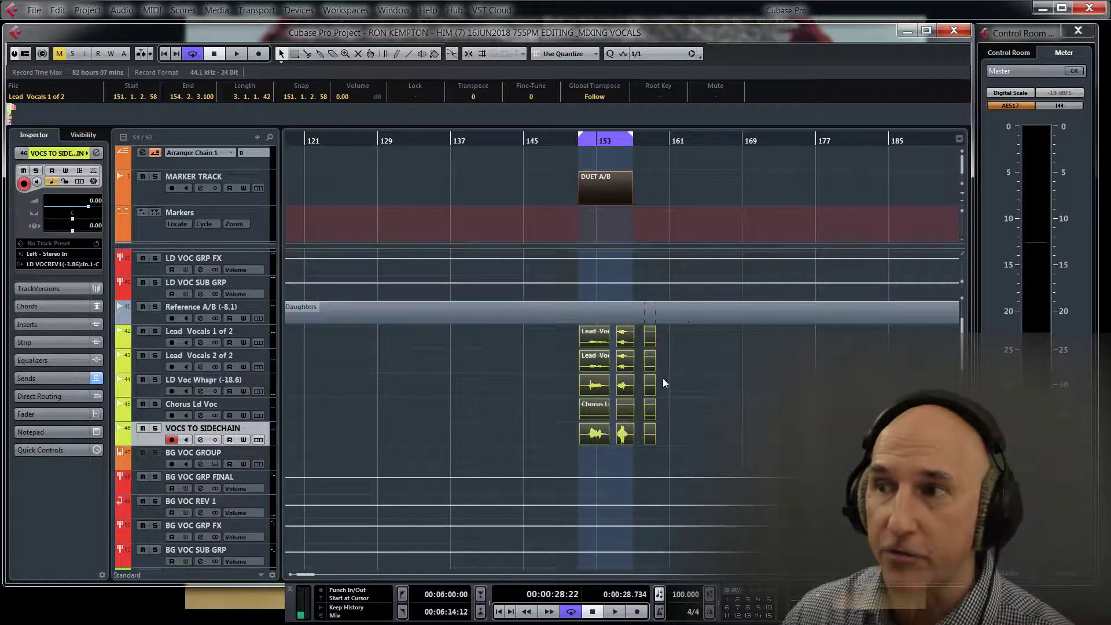
{"action": "left_click", "coordinate": [151, 341]}
{"action": "left_click", "coordinate": [155, 366]}
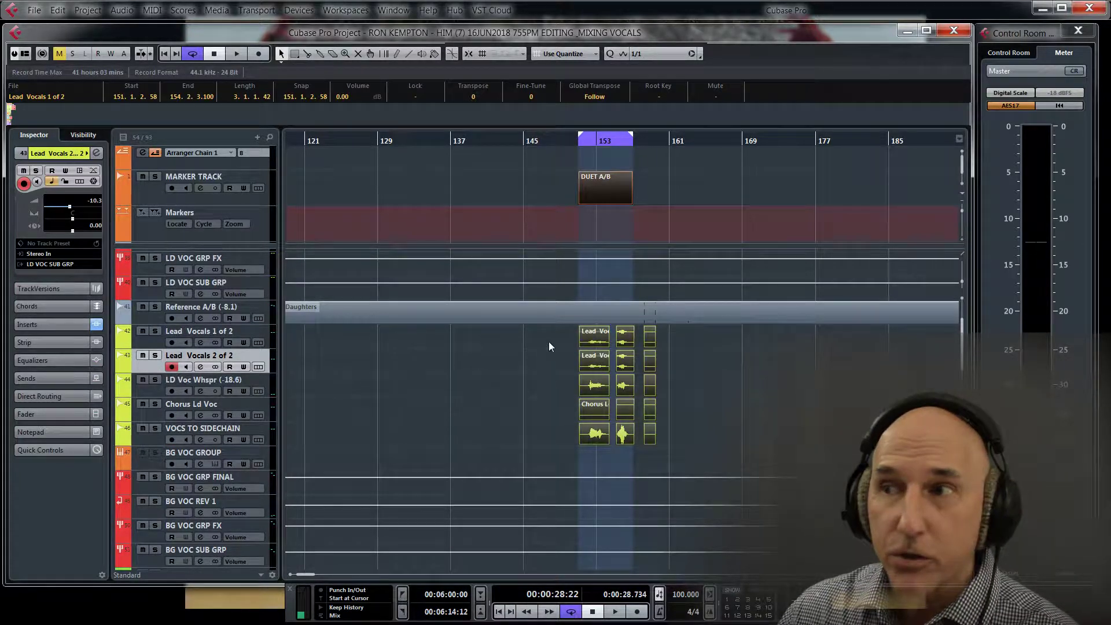
- Mute Lead Vocals 1 of 2, LD Voc Whspr and Chorus Ld Voc, then resume playback
{"action": "left_click", "coordinate": [143, 331]}
{"action": "left_click", "coordinate": [140, 380]}
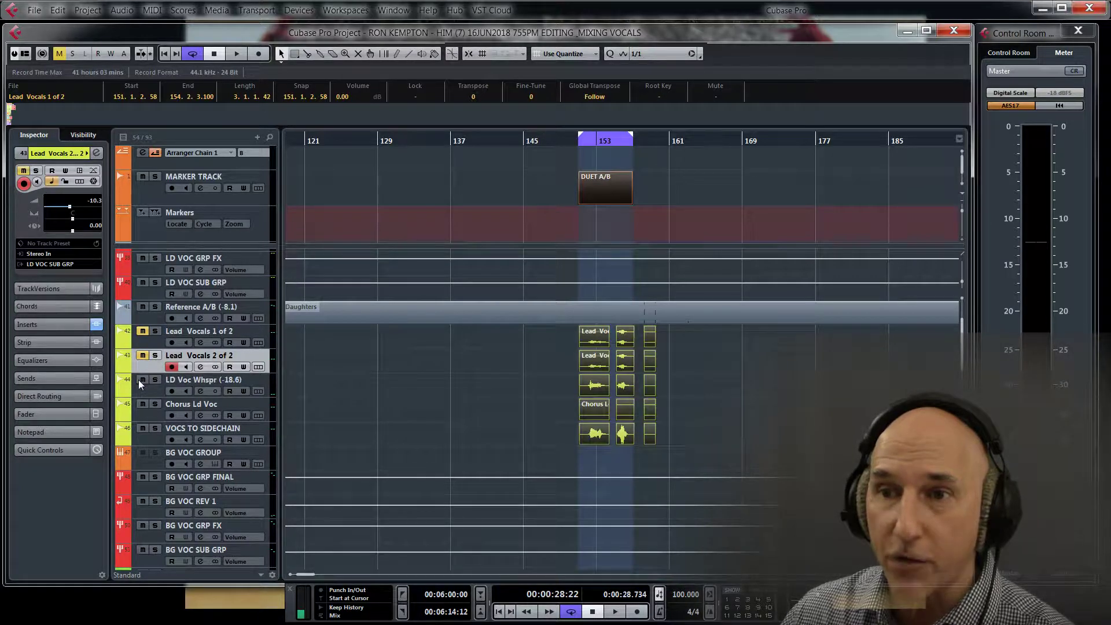
{"action": "left_click", "coordinate": [142, 404]}
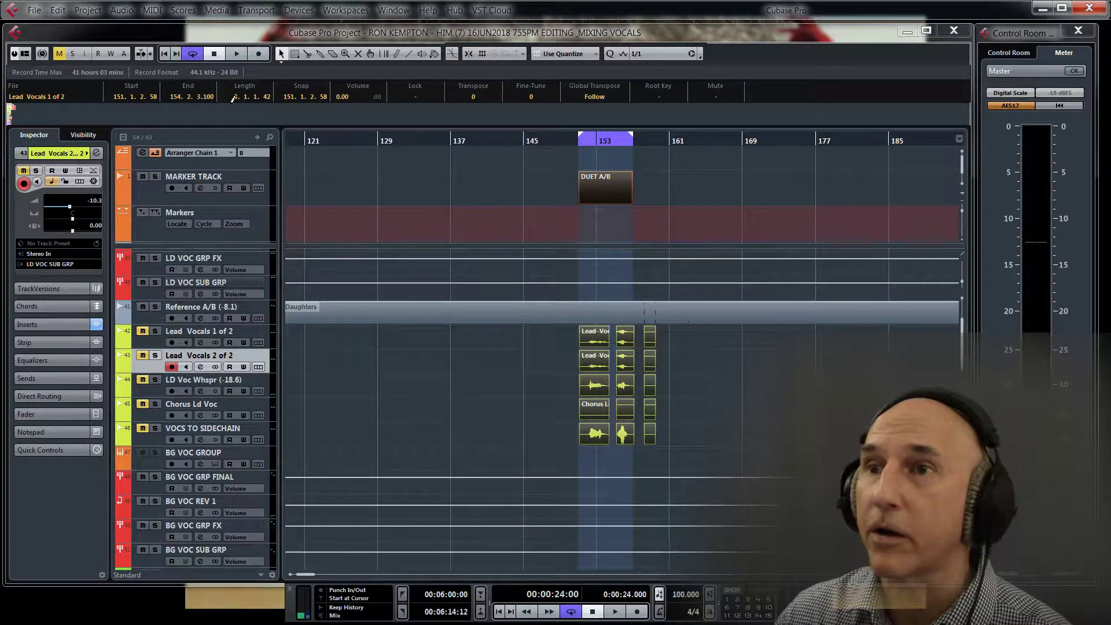
{"action": "left_click", "coordinate": [237, 54]}
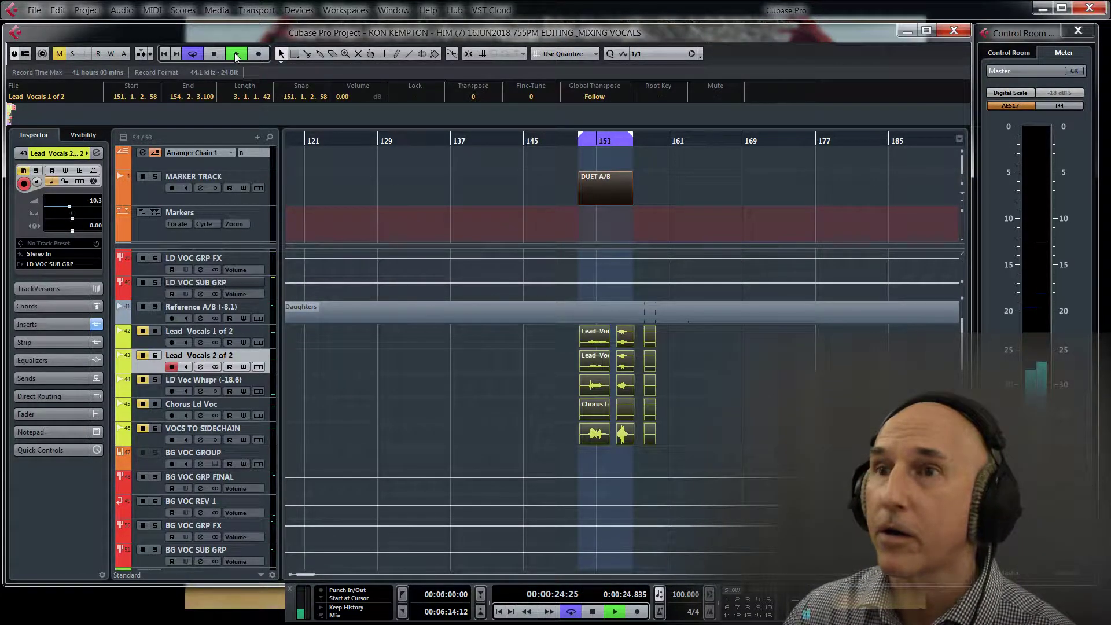
- Return to the loop start at bar 151, play the duet section, then stop
{"action": "left_click", "coordinate": [214, 54]}
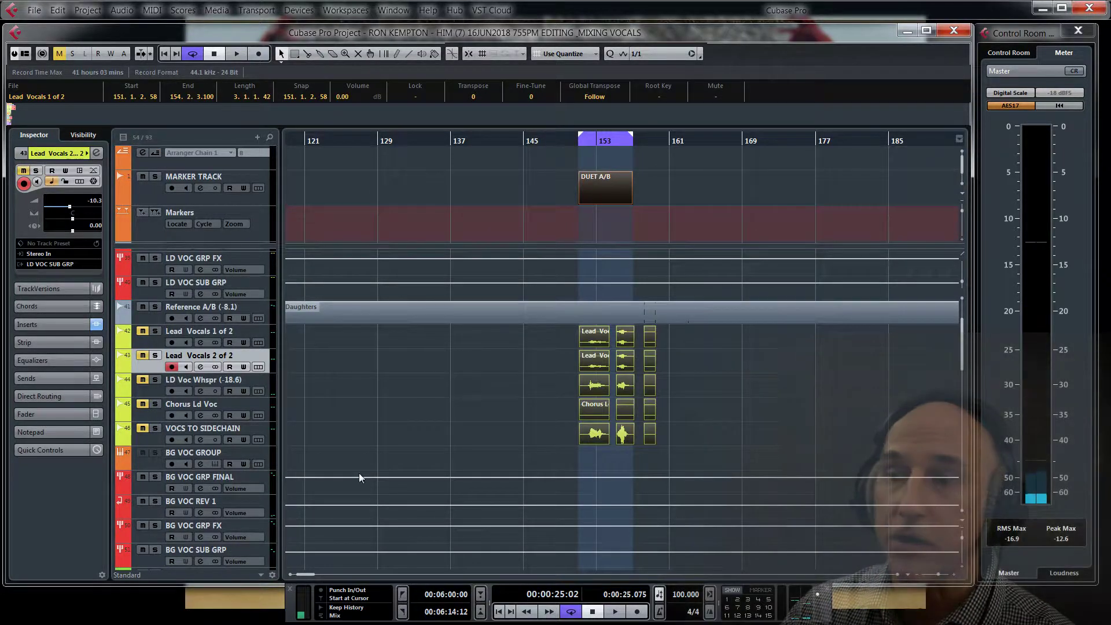
{"action": "left_click", "coordinate": [403, 594]}
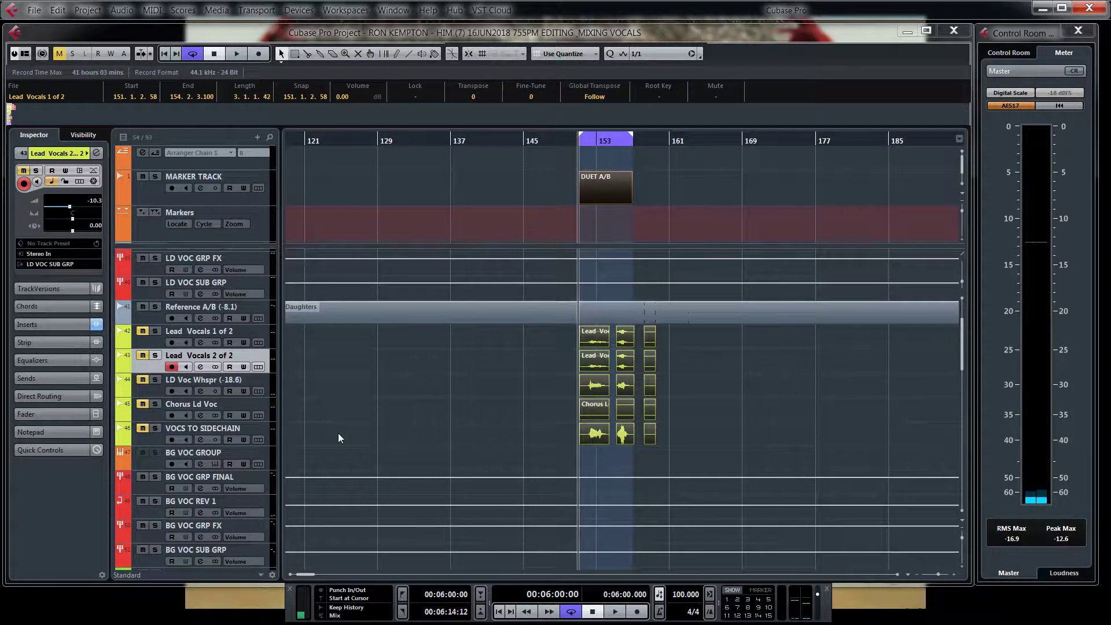
{"action": "key", "text": "space"}
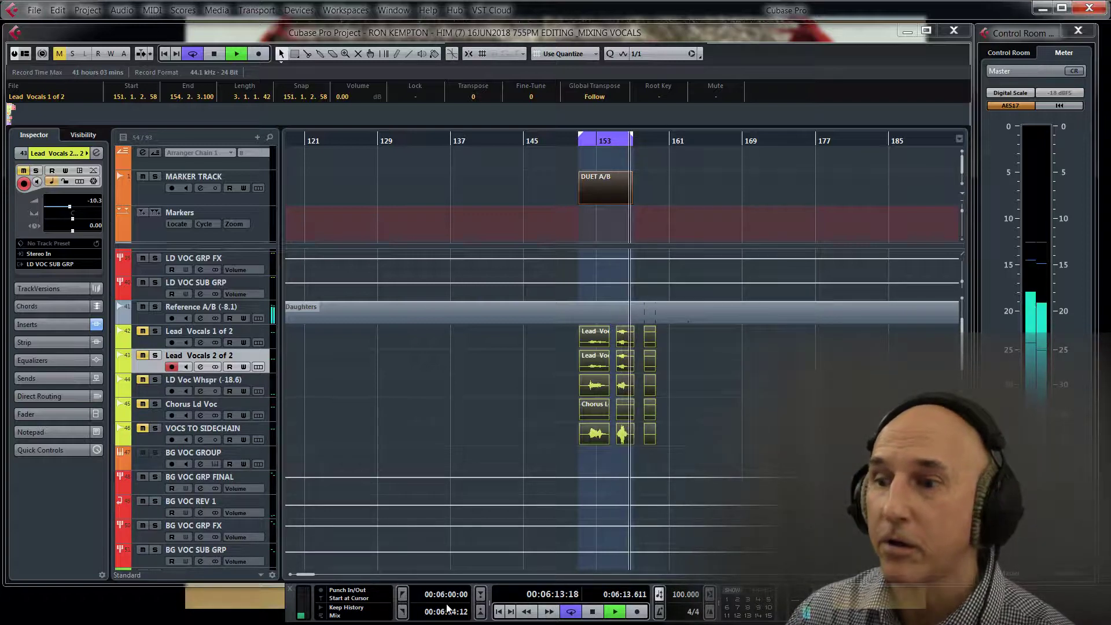
{"action": "left_click", "coordinate": [592, 612]}
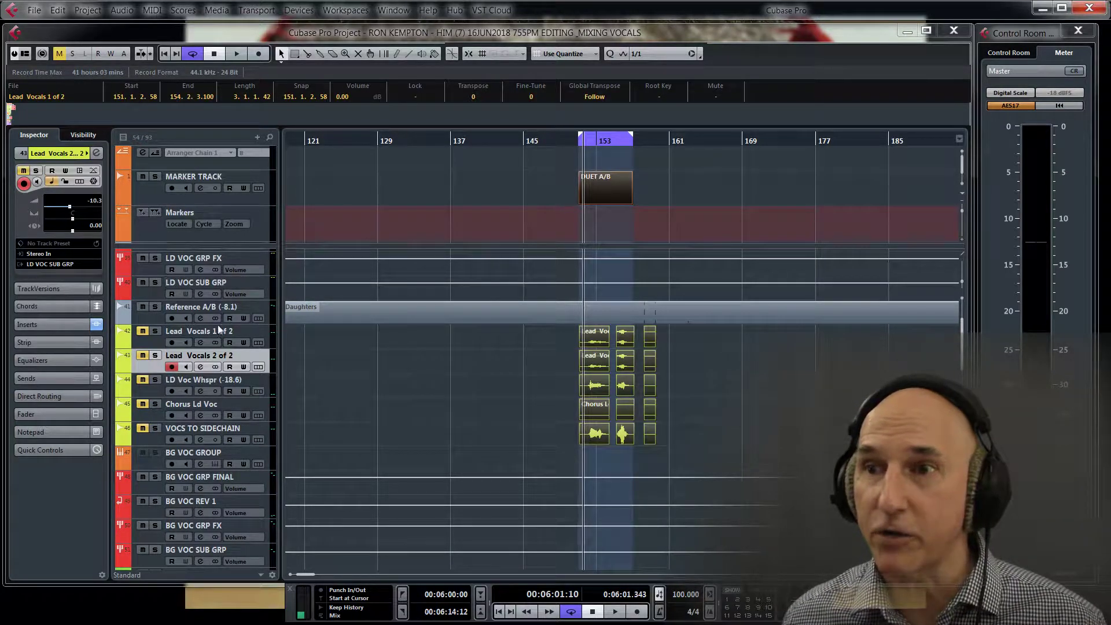
- Select the Reference A/B track
{"action": "left_click", "coordinate": [267, 308]}
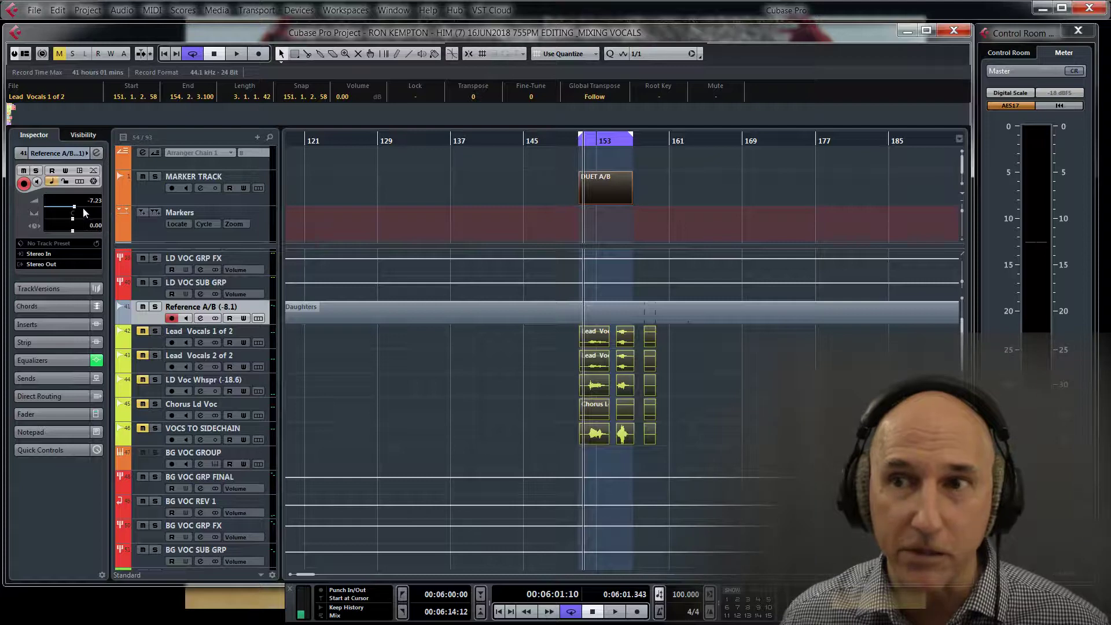
- Select the Reference A/B track so the Inspector shows its level settings
{"action": "left_click", "coordinate": [96, 152]}
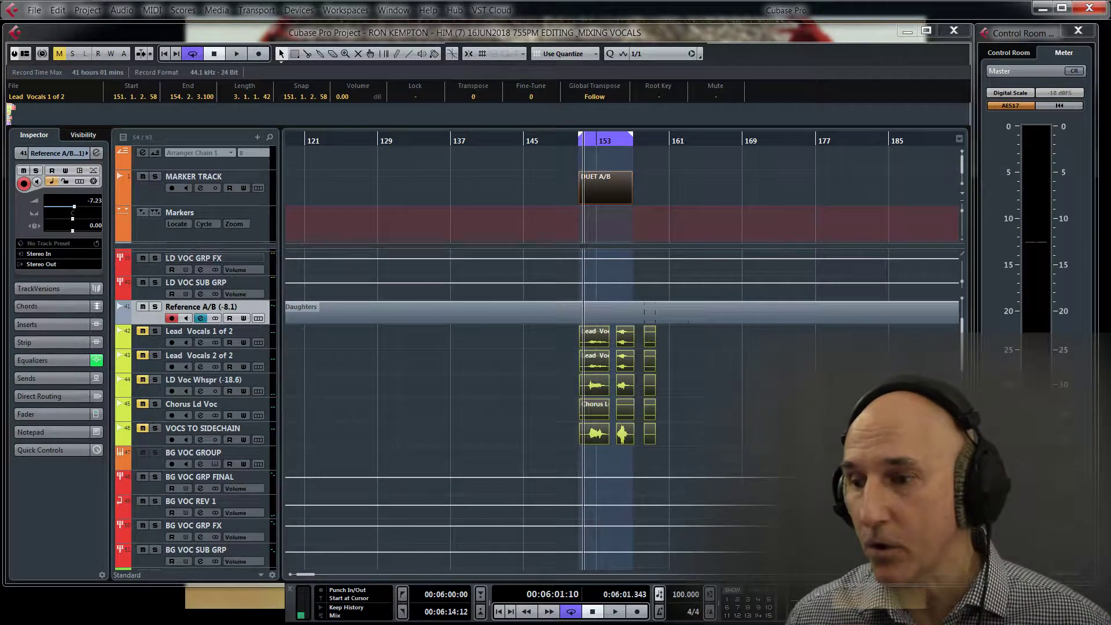
{"action": "left_click_drag", "start_coordinate": [725, 518], "coordinate": [713, 200]}
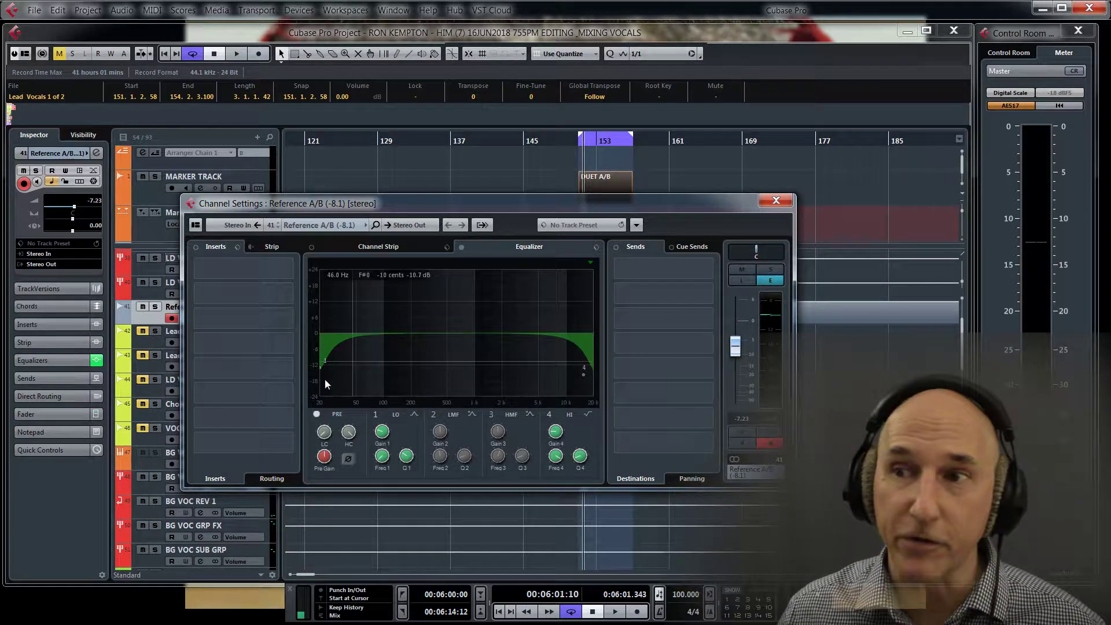
{"action": "left_click", "coordinate": [777, 201]}
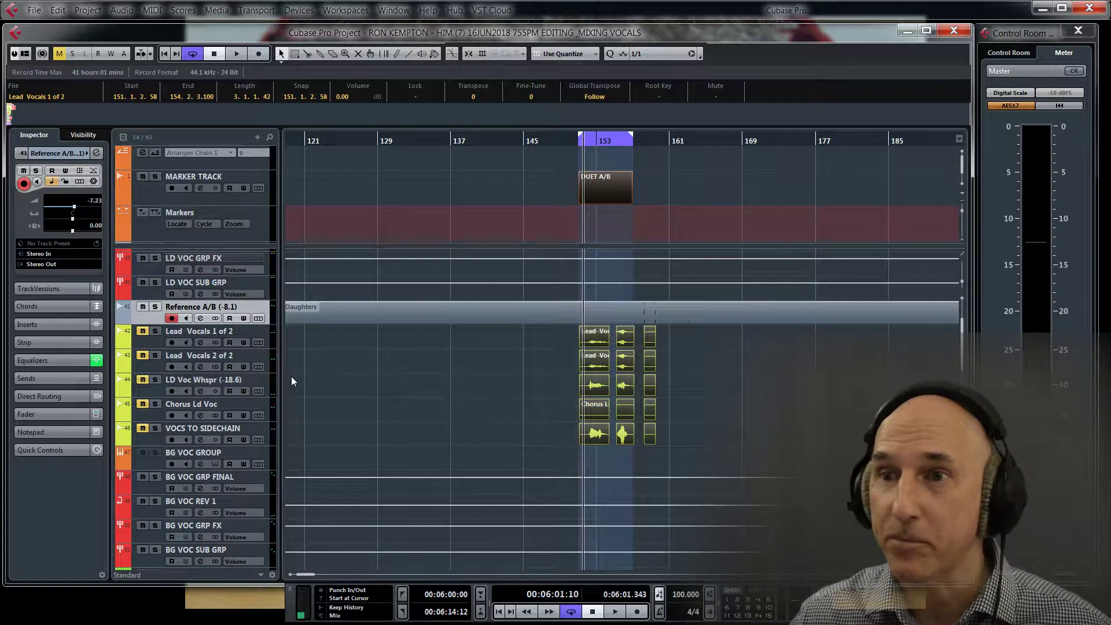
- Solo the Lead Vocals 1 of 2 and VOCS TO SIDECHAIN tracks
{"action": "left_click", "coordinate": [154, 331]}
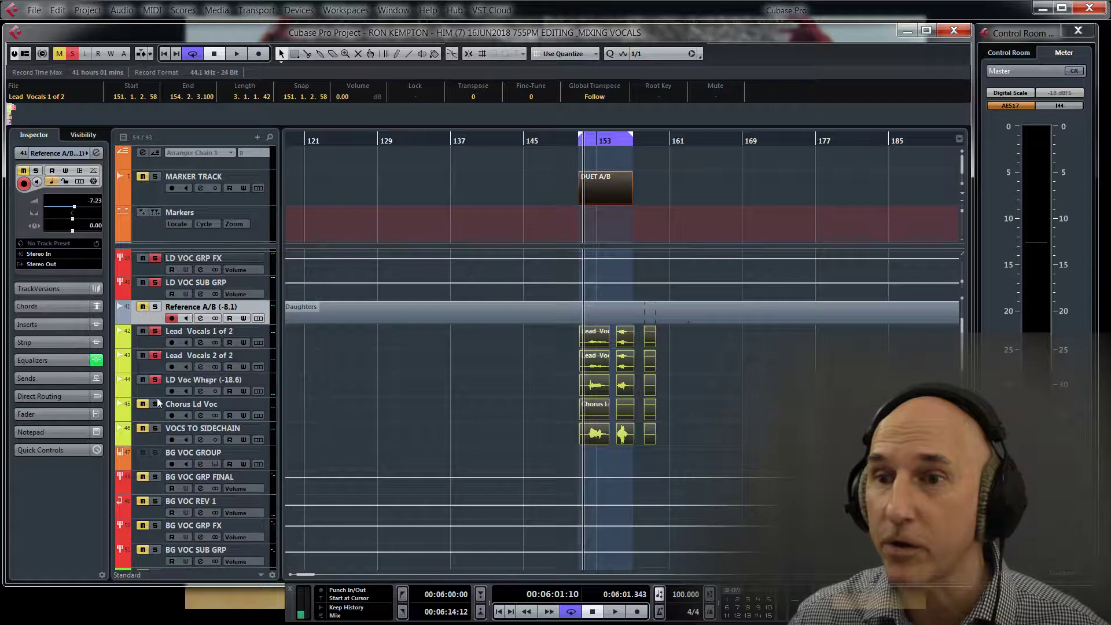
{"action": "left_click", "coordinate": [154, 429]}
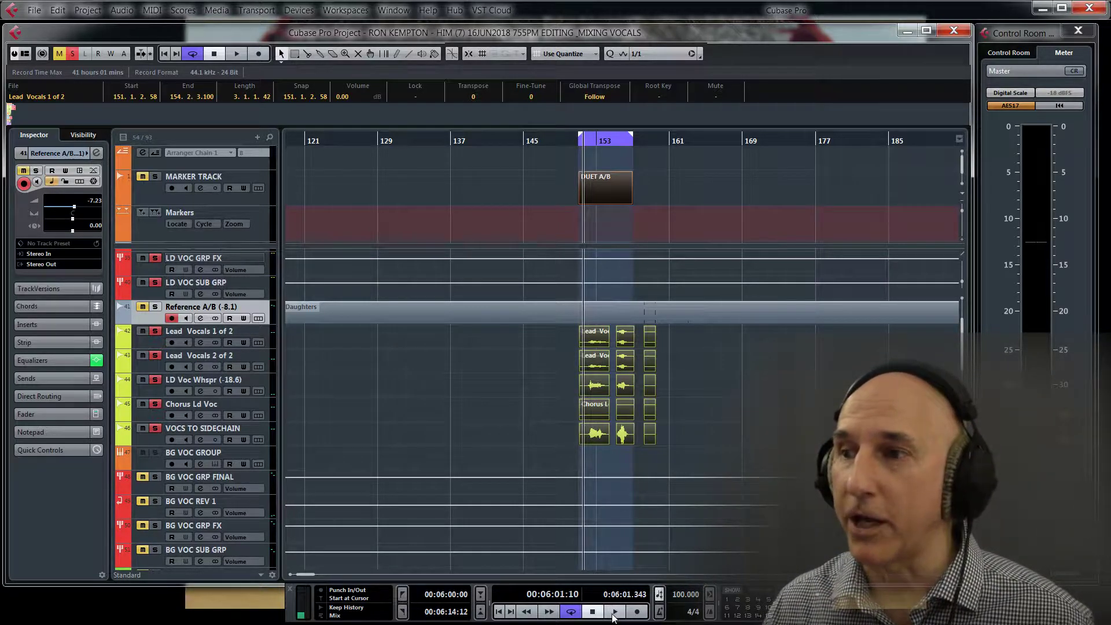
- Play the soloed vocals from the left locator, then stop
{"action": "left_click", "coordinate": [592, 612]}
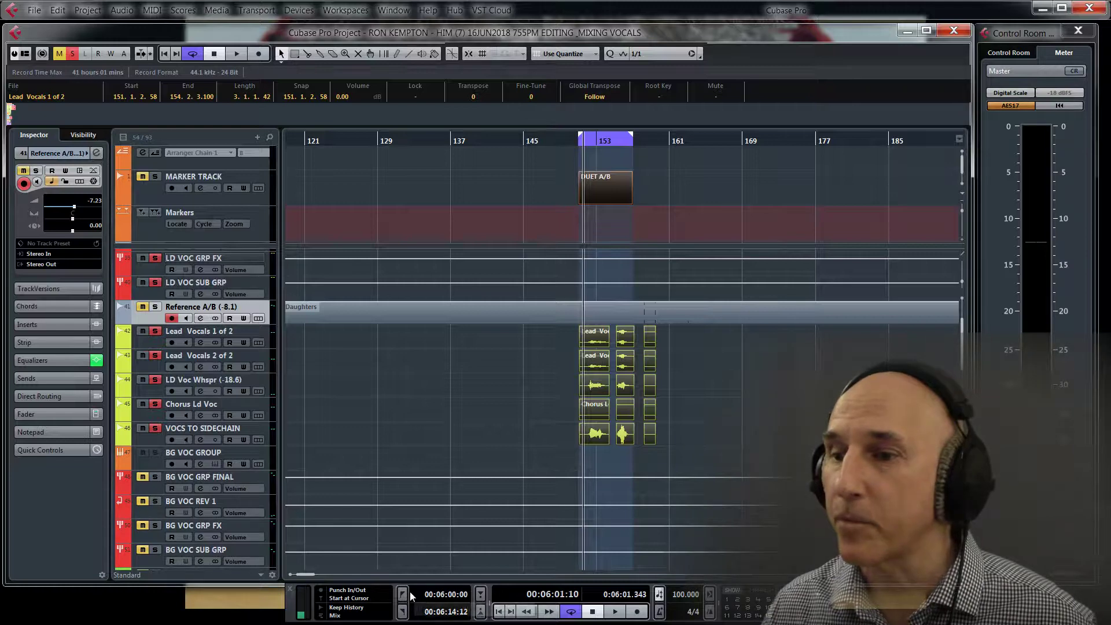
{"action": "left_click", "coordinate": [616, 612]}
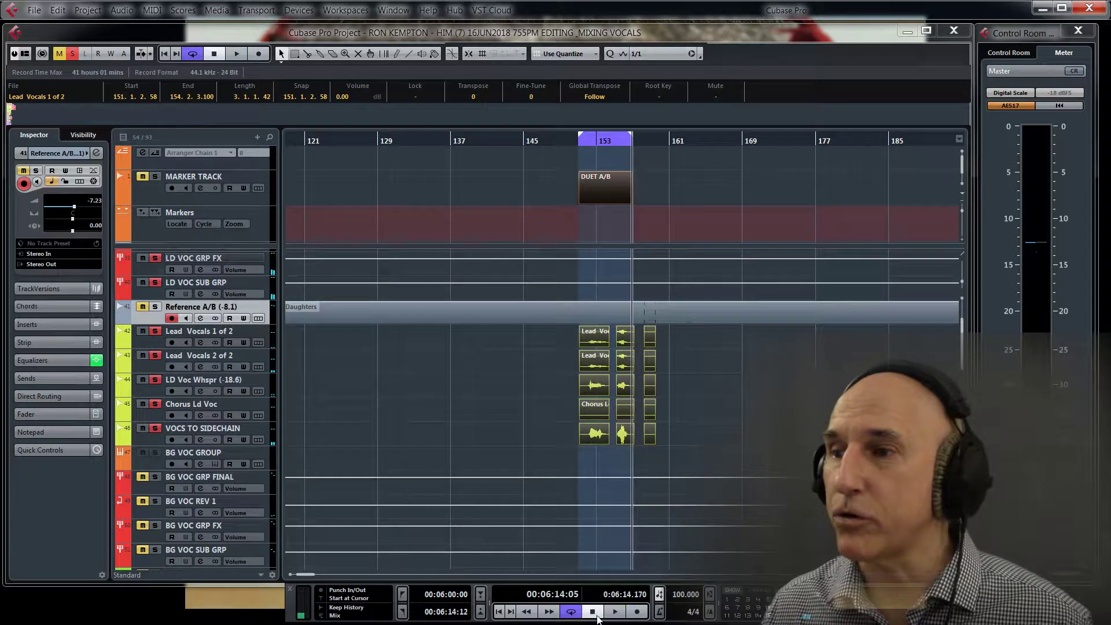
{"action": "key", "text": "space"}
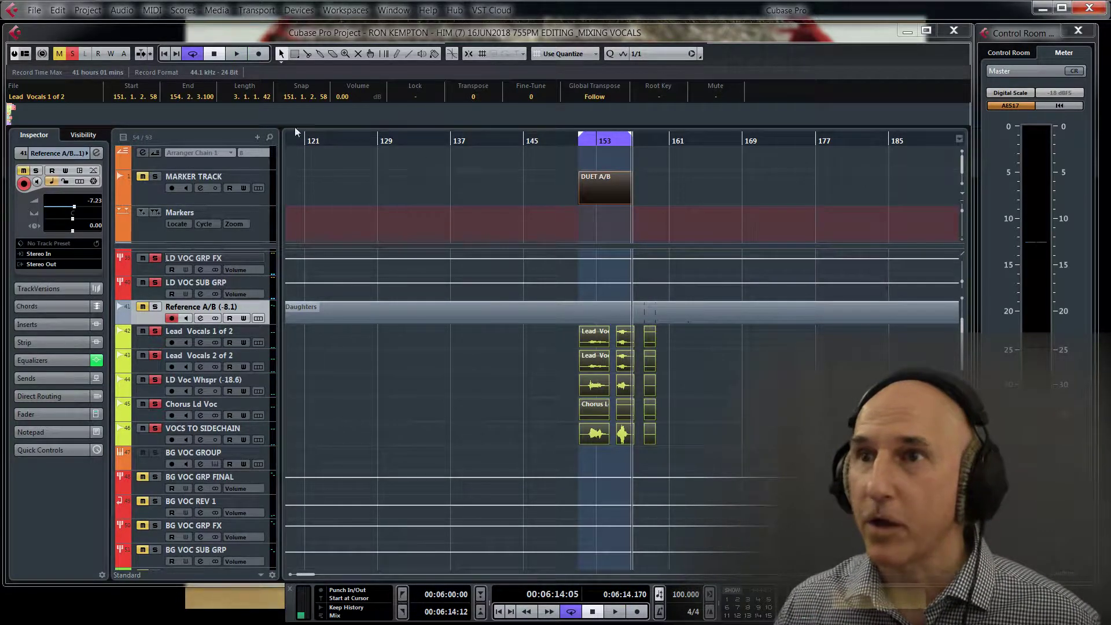
- Solo Reference A/B too and replay the section from bar 151 against it
{"action": "left_click", "coordinate": [402, 595]}
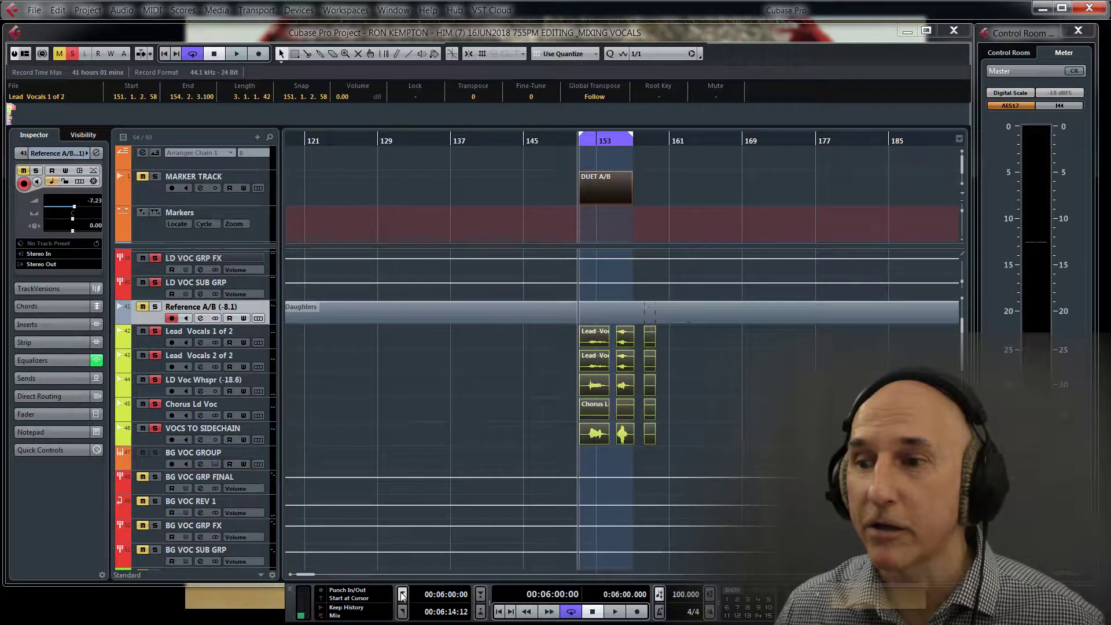
{"action": "left_click", "coordinate": [155, 306]}
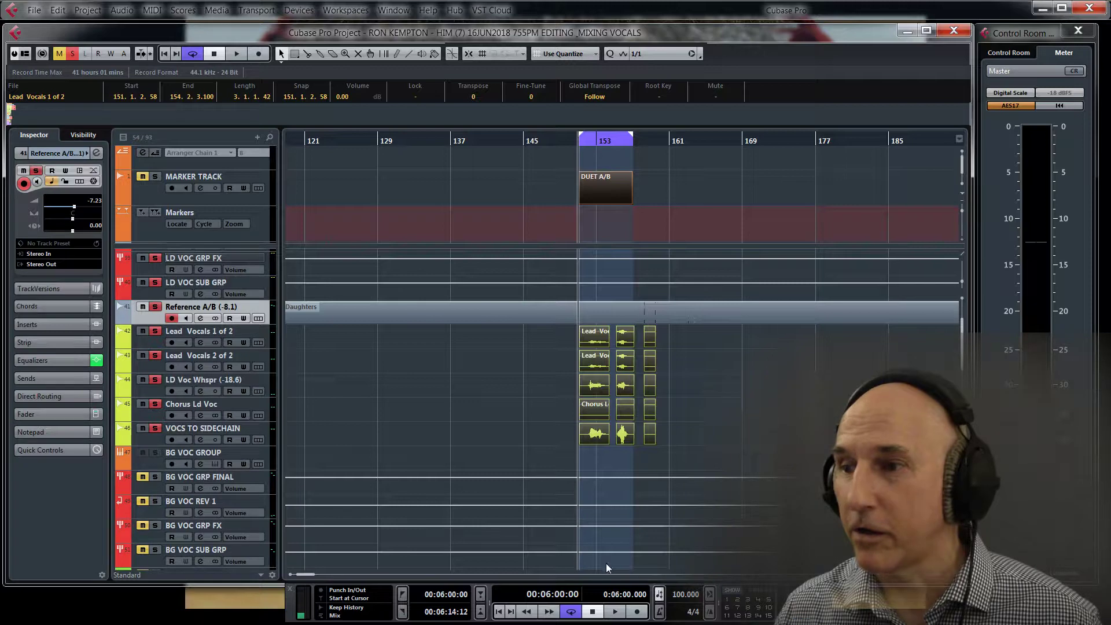
{"action": "left_click", "coordinate": [615, 612]}
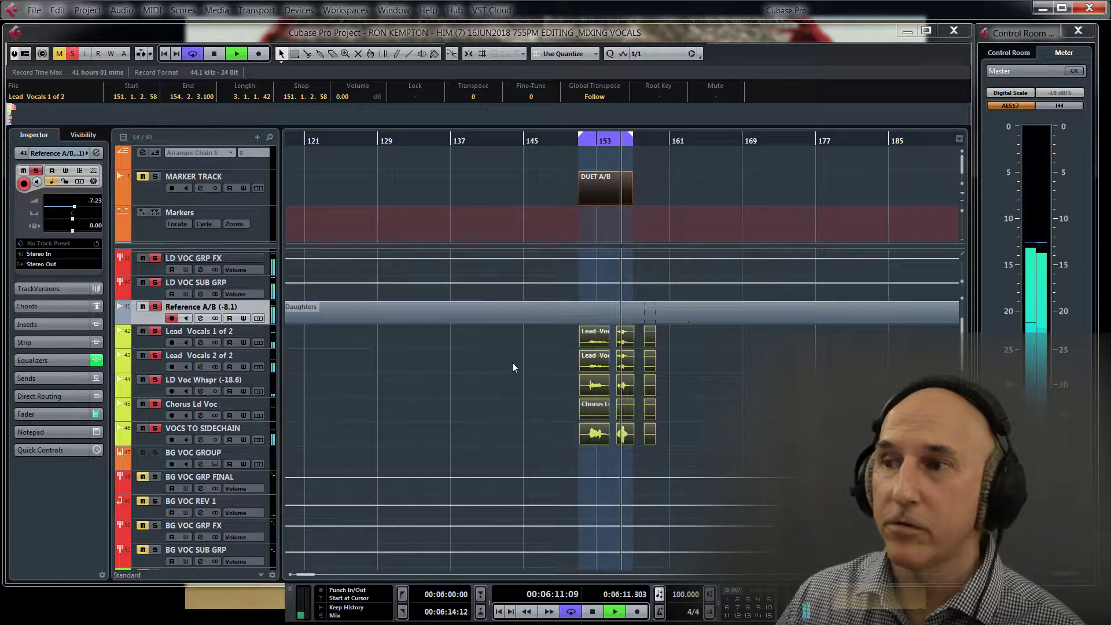
{"action": "key", "text": "space"}
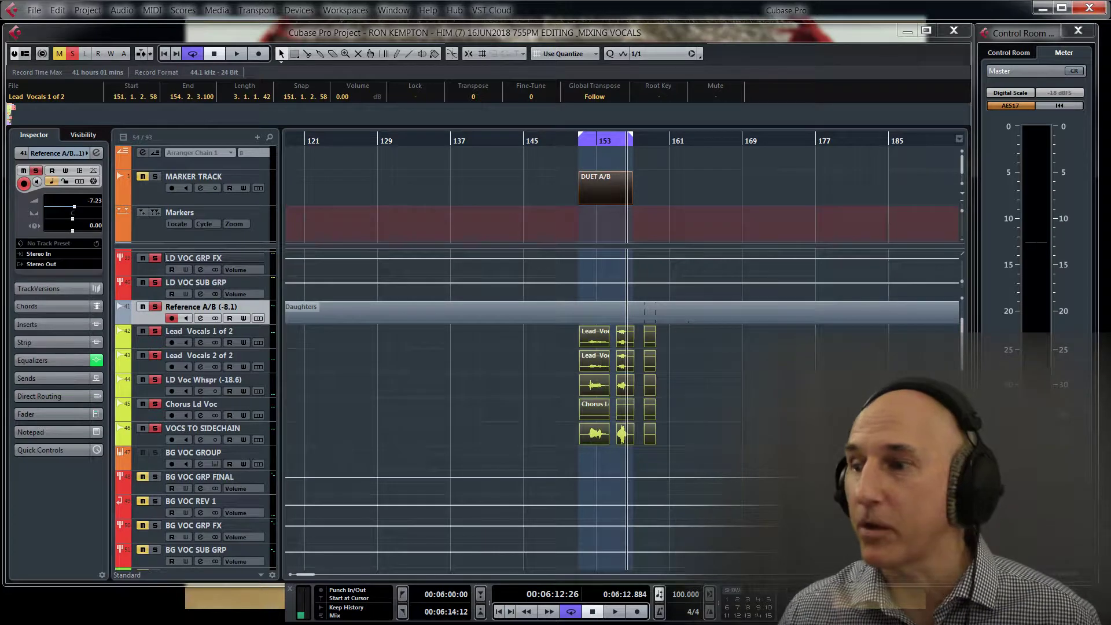
- Scroll back to bar 1, set the cycle over the song's sections, and enable arranger playback from A
{"action": "left_click", "coordinate": [289, 574]}
{"action": "left_click", "coordinate": [289, 574]}
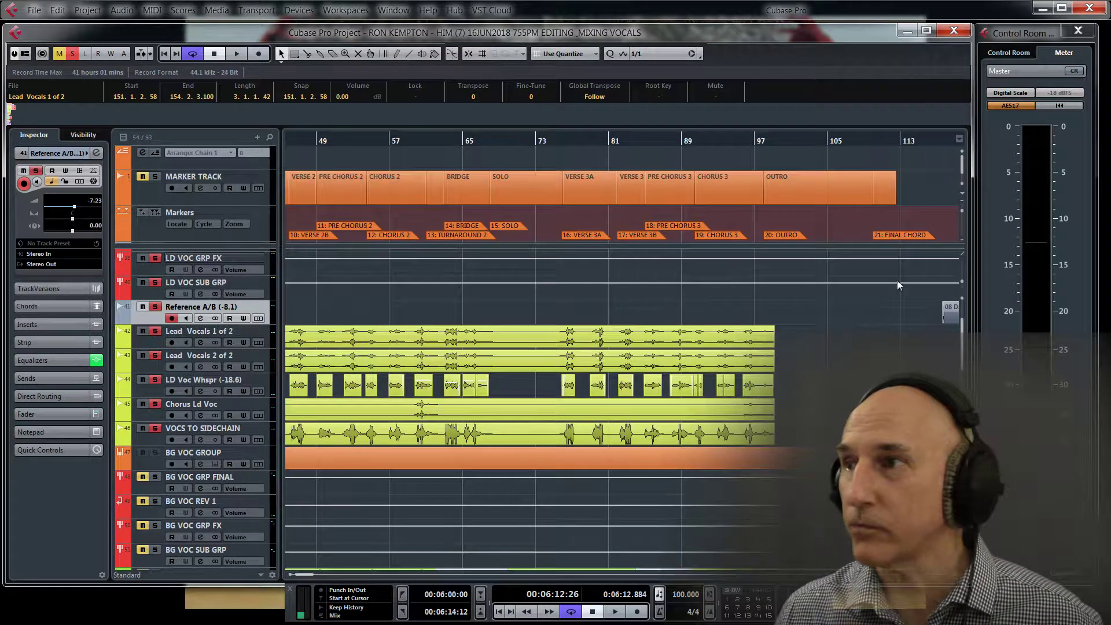
{"action": "mouse_move", "coordinate": [943, 189]}
{"action": "left_mouse_down"}
{"action": "mouse_move", "coordinate": [249, 183]}
{"action": "mouse_move", "coordinate": [307, 191]}
{"action": "left_mouse_up"}
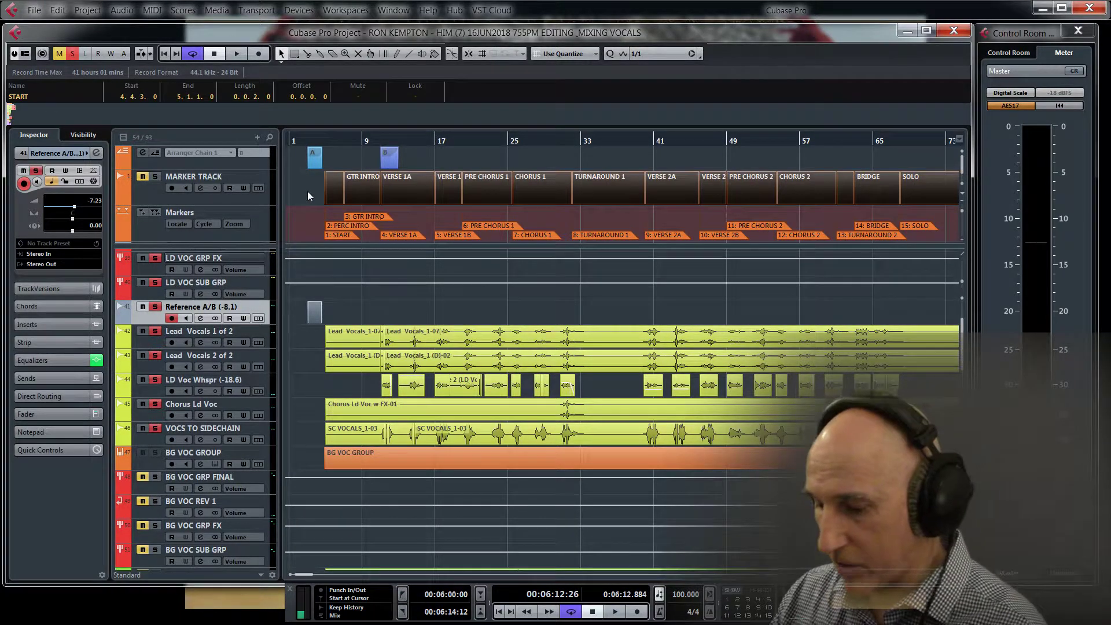
{"action": "key", "text": "p"}
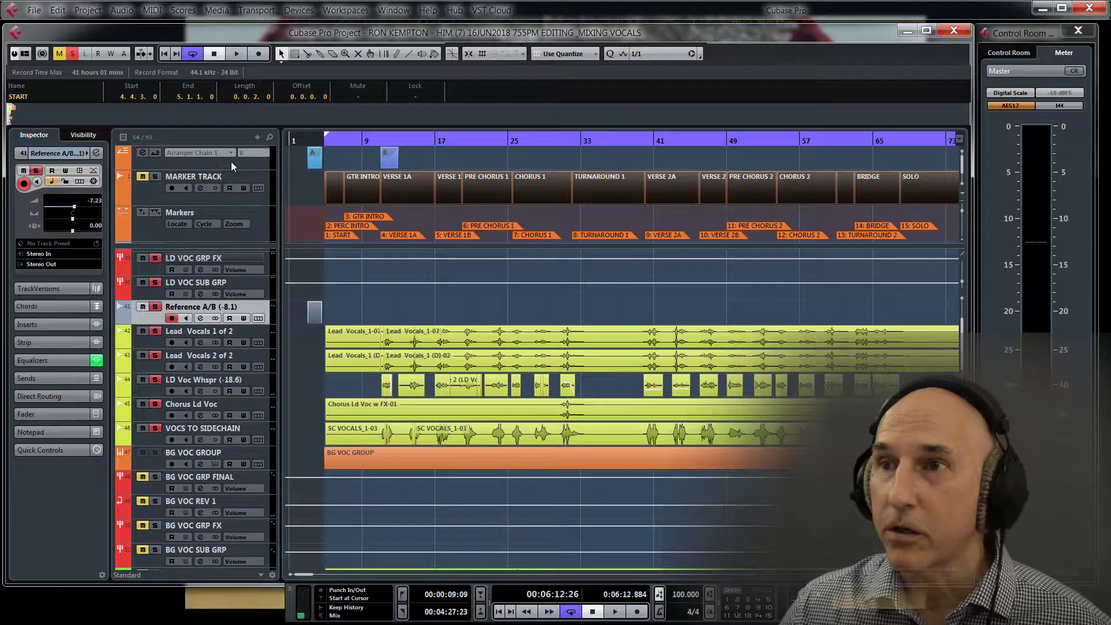
{"action": "left_click", "coordinate": [155, 153]}
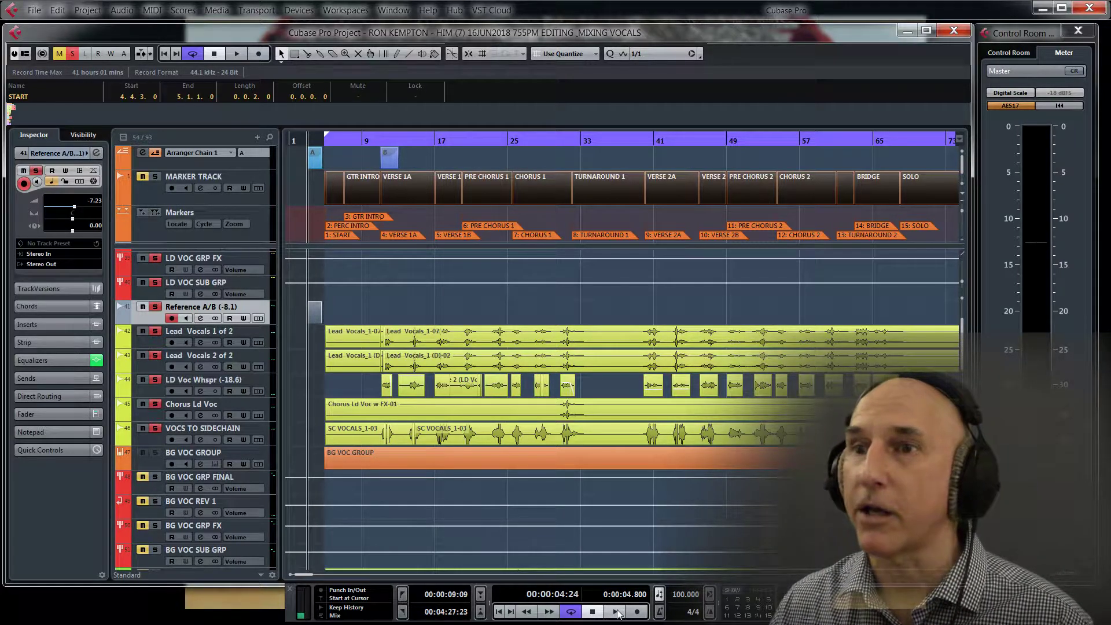
- Deactivate all solos and mutes, then play the full mix from the song start and stop
{"action": "left_click", "coordinate": [75, 54]}
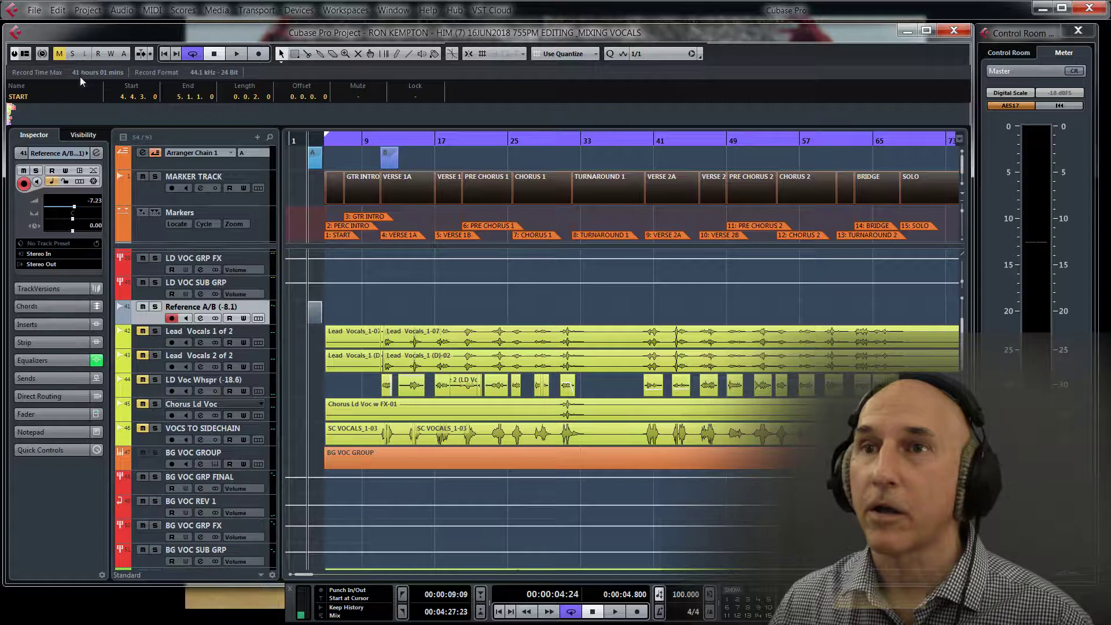
{"action": "left_click", "coordinate": [59, 54]}
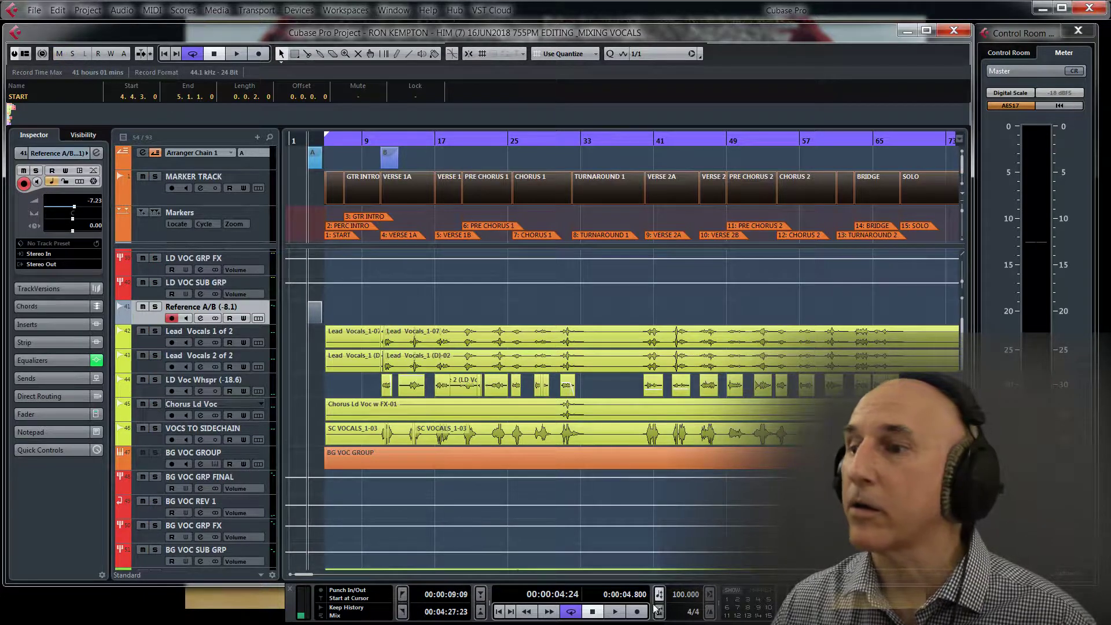
{"action": "left_click", "coordinate": [615, 614]}
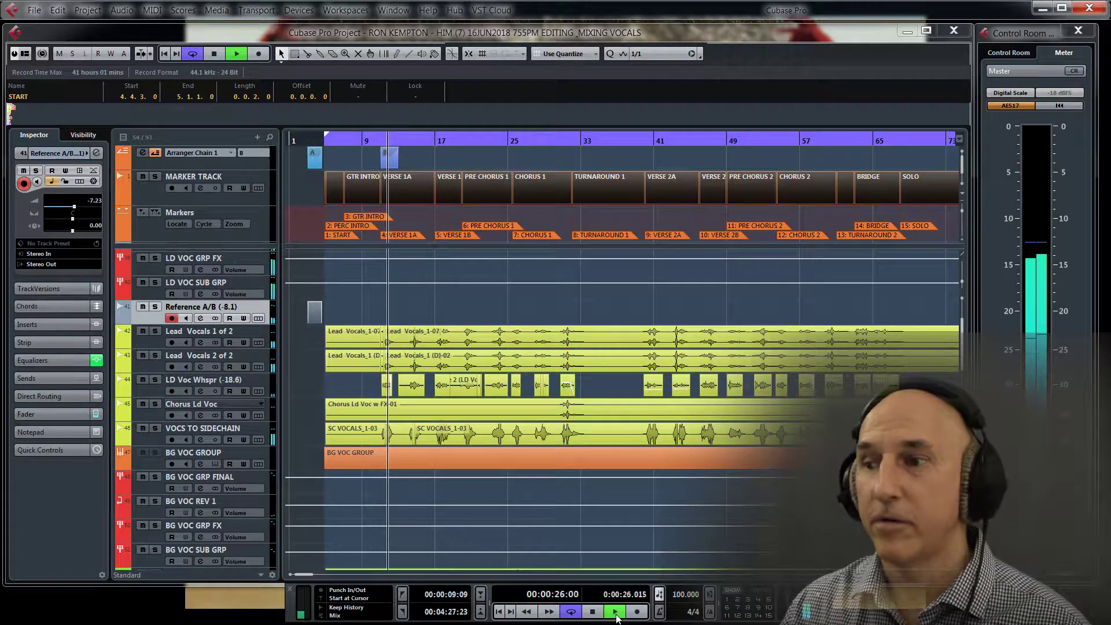
{"action": "key", "text": "space"}
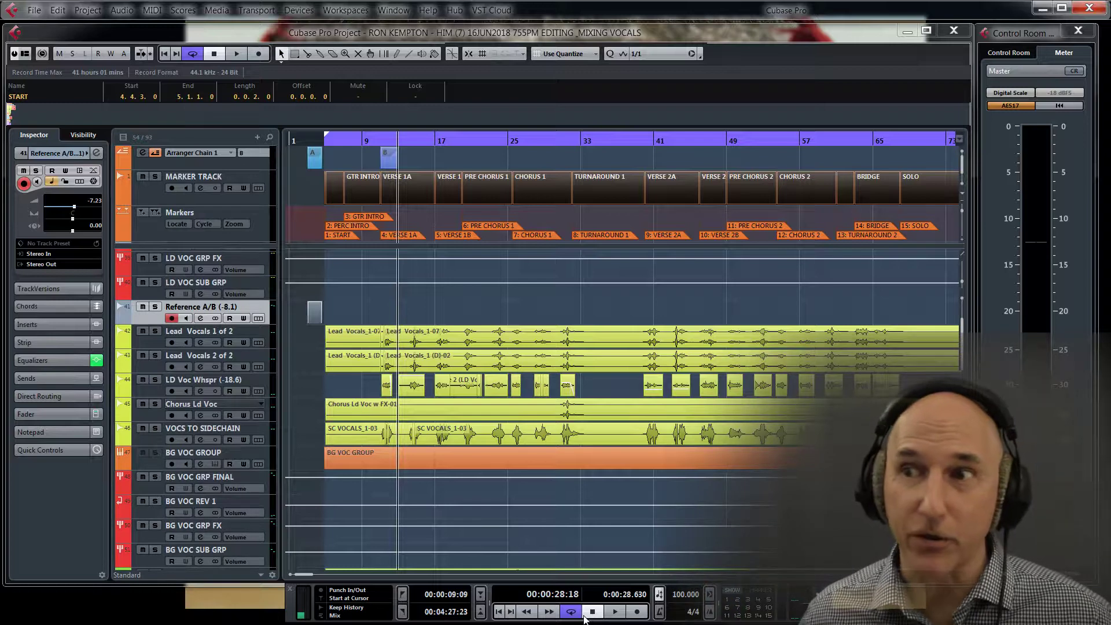
- Move the playhead to 00:00:24:00, zoom out, play briefly, and stop
{"action": "left_click", "coordinate": [371, 143]}
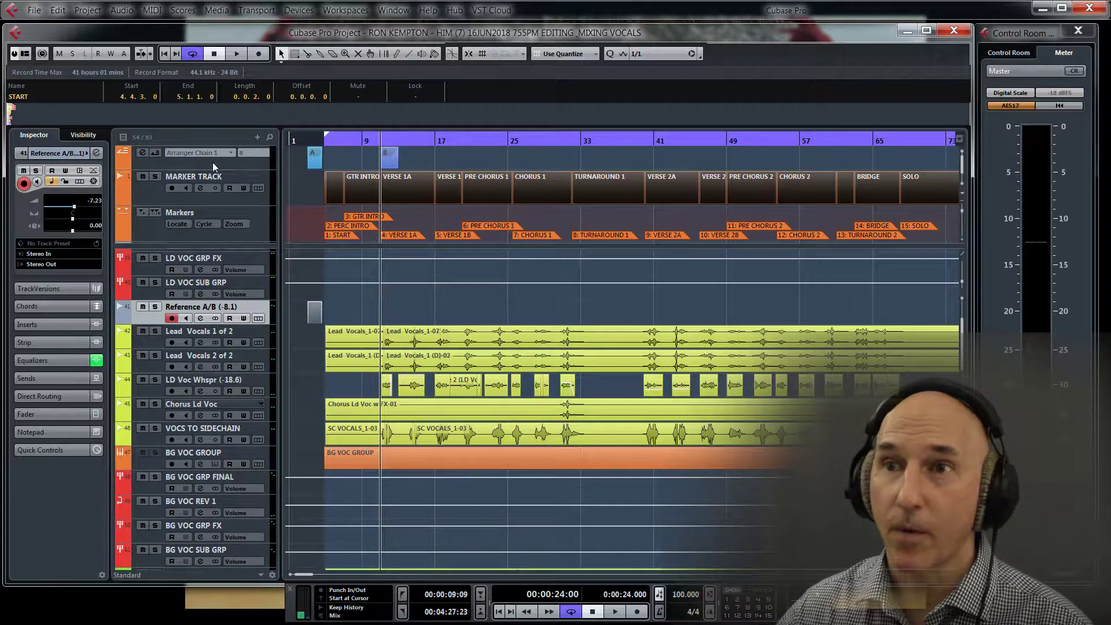
{"action": "key", "text": "g"}
{"action": "key", "text": "space"}
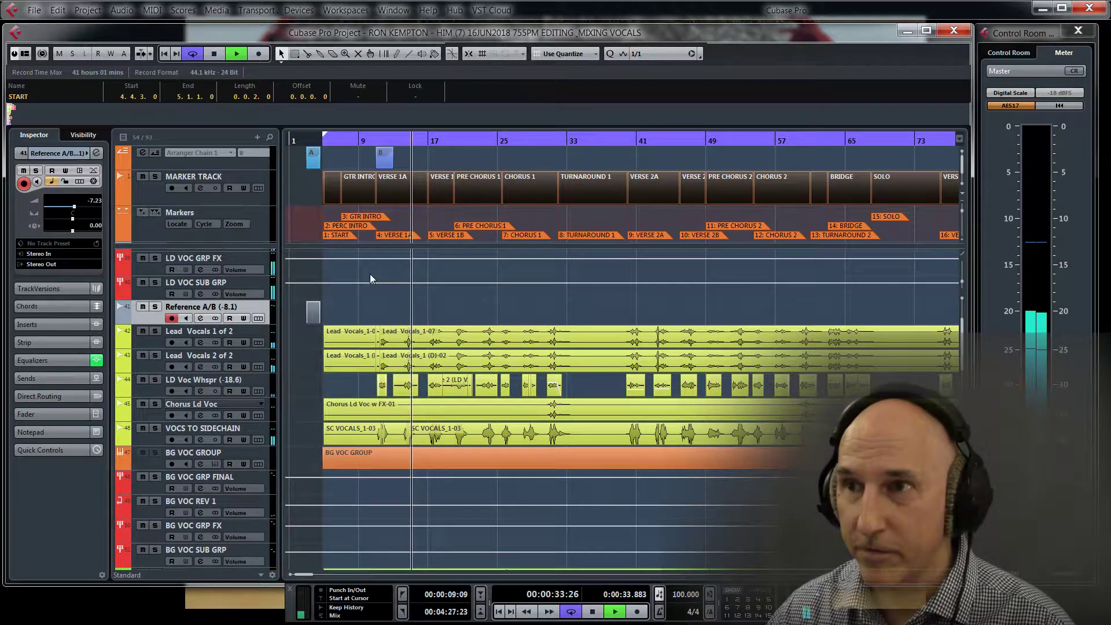
{"action": "key", "text": "space"}
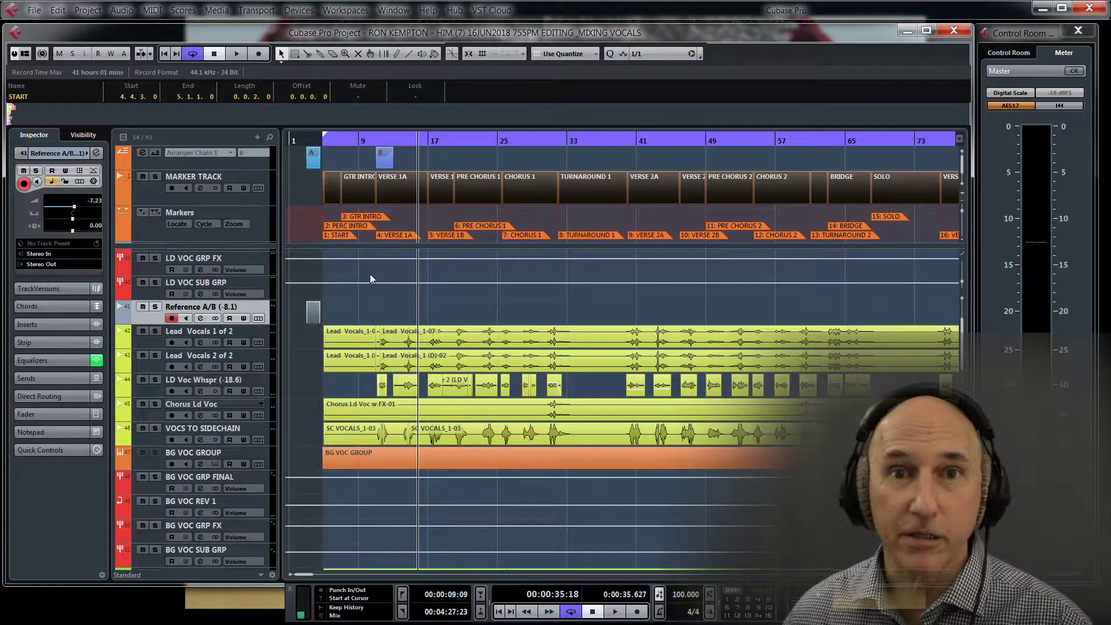
- Zoom in at bar 10, enable arranger mode, and play the song from the beginning
{"action": "mouse_move", "coordinate": [367, 142]}
{"action": "left_mouse_down"}
{"action": "mouse_move", "coordinate": [367, 171]}
{"action": "mouse_move", "coordinate": [360, 131]}
{"action": "left_mouse_up"}
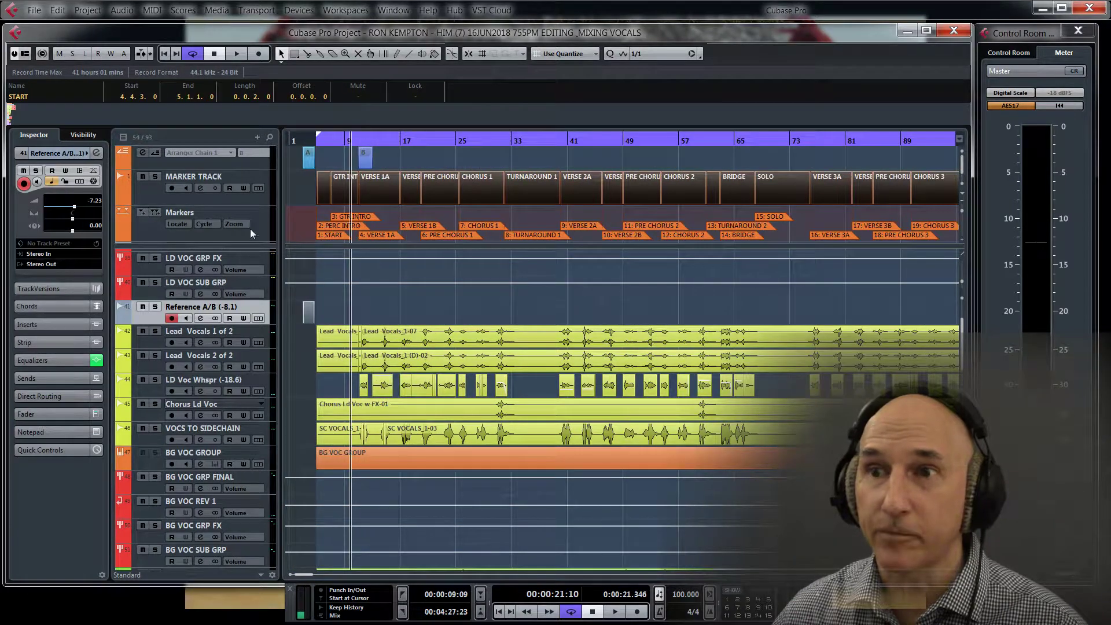
{"action": "left_click", "coordinate": [154, 154]}
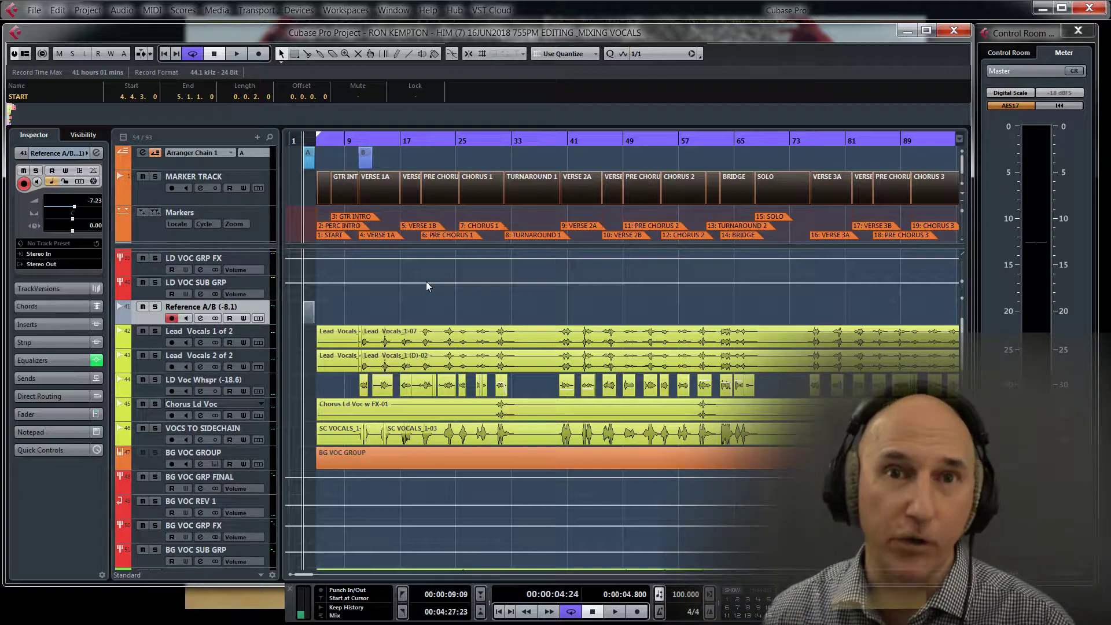
{"action": "key", "text": "space"}
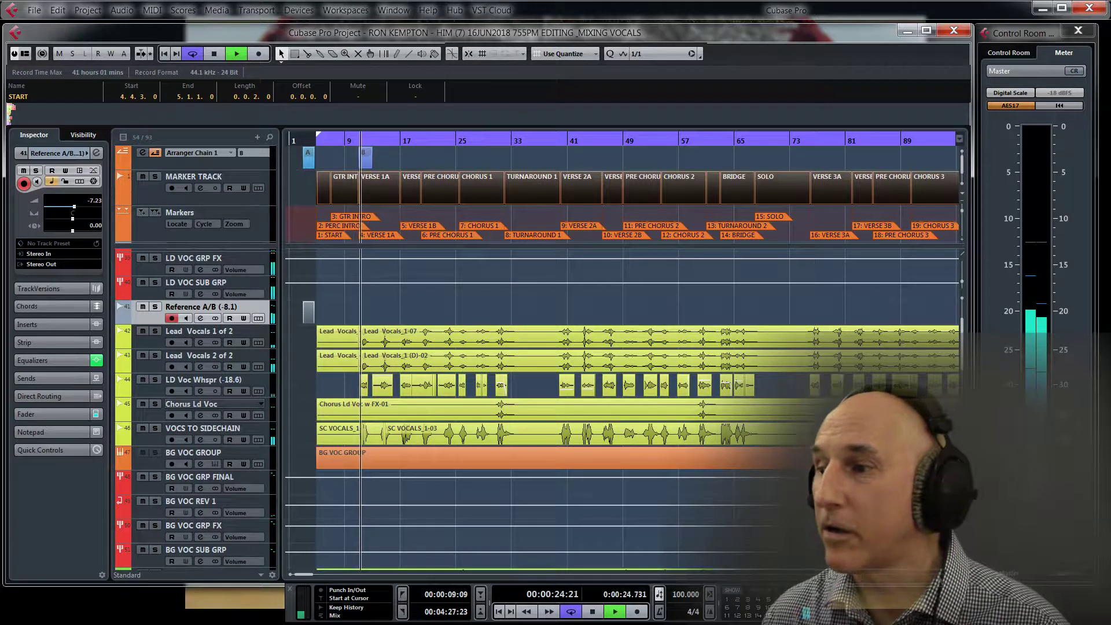
- Zoom in around arranger section B at bar 11 and play it briefly
{"action": "key", "text": "h"}
{"action": "key", "text": "h"}
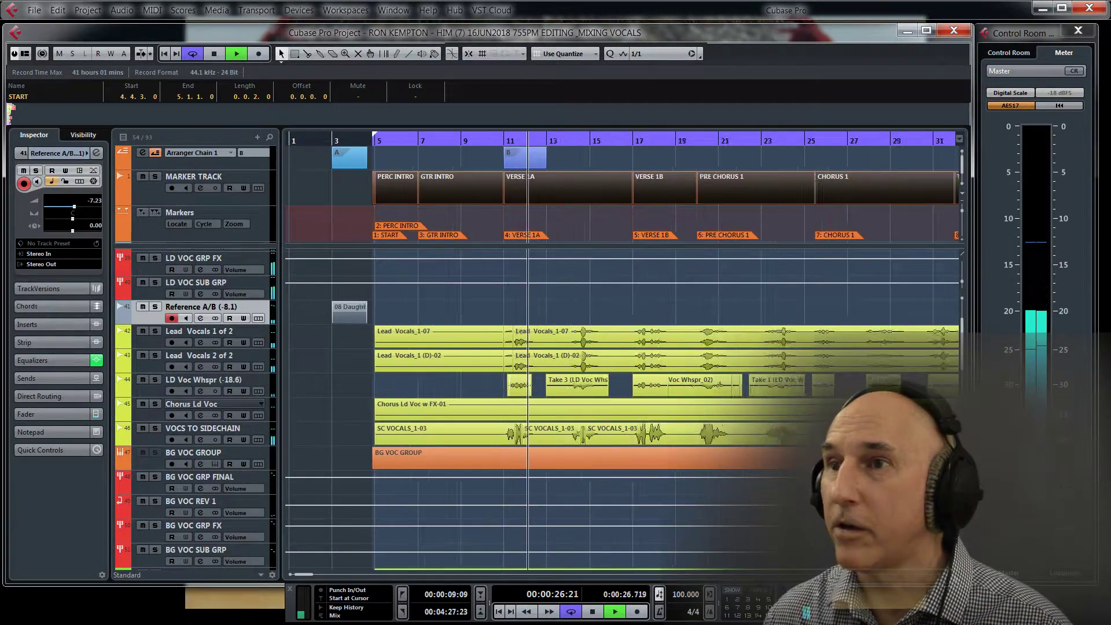
{"action": "key", "text": "h"}
{"action": "left_click", "coordinate": [214, 53]}
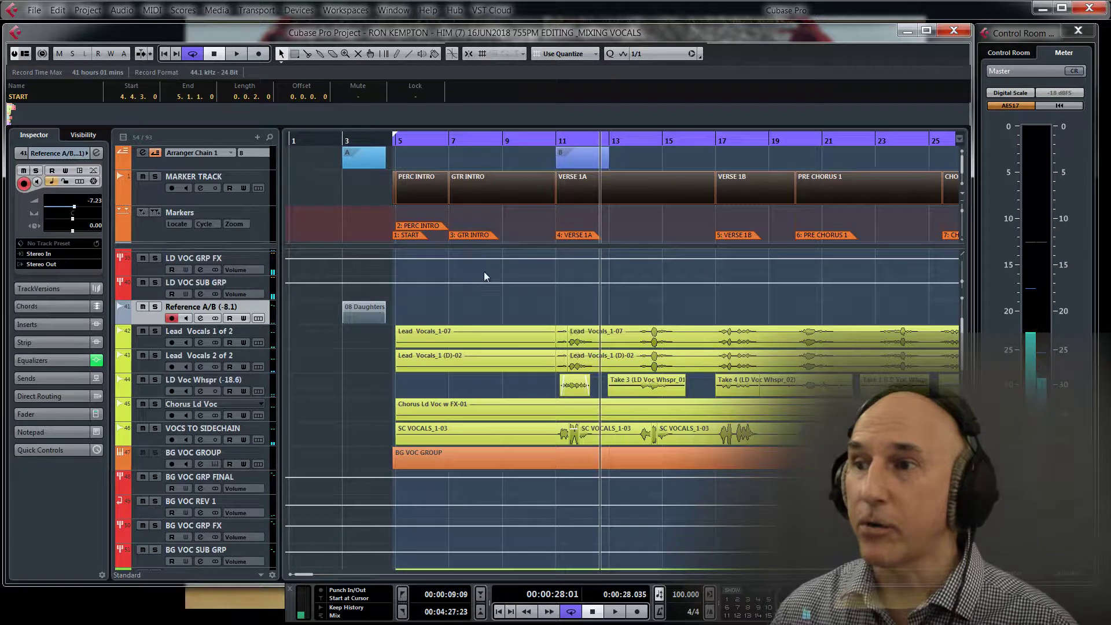
{"action": "left_click", "coordinate": [555, 165]}
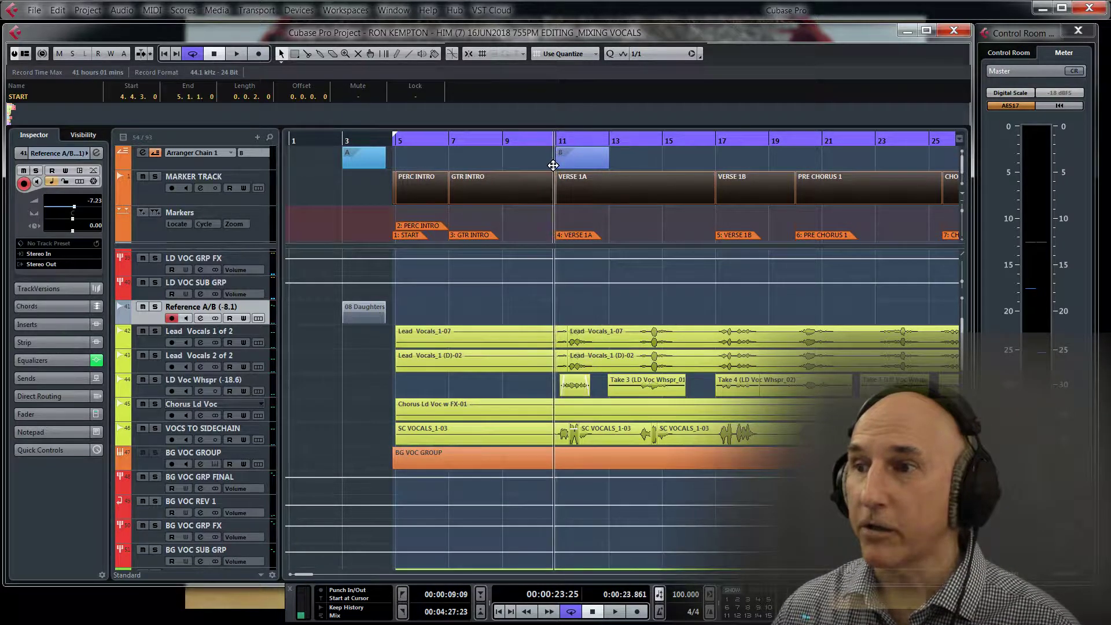
{"action": "key", "text": "h"}
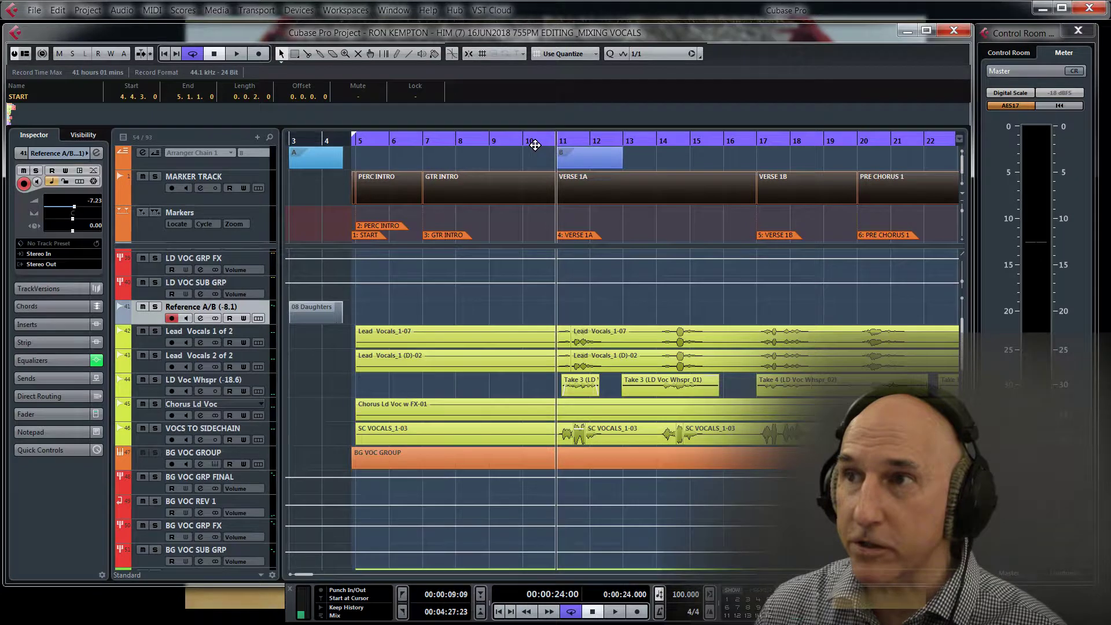
{"action": "key", "text": "g"}
{"action": "key", "text": "space"}
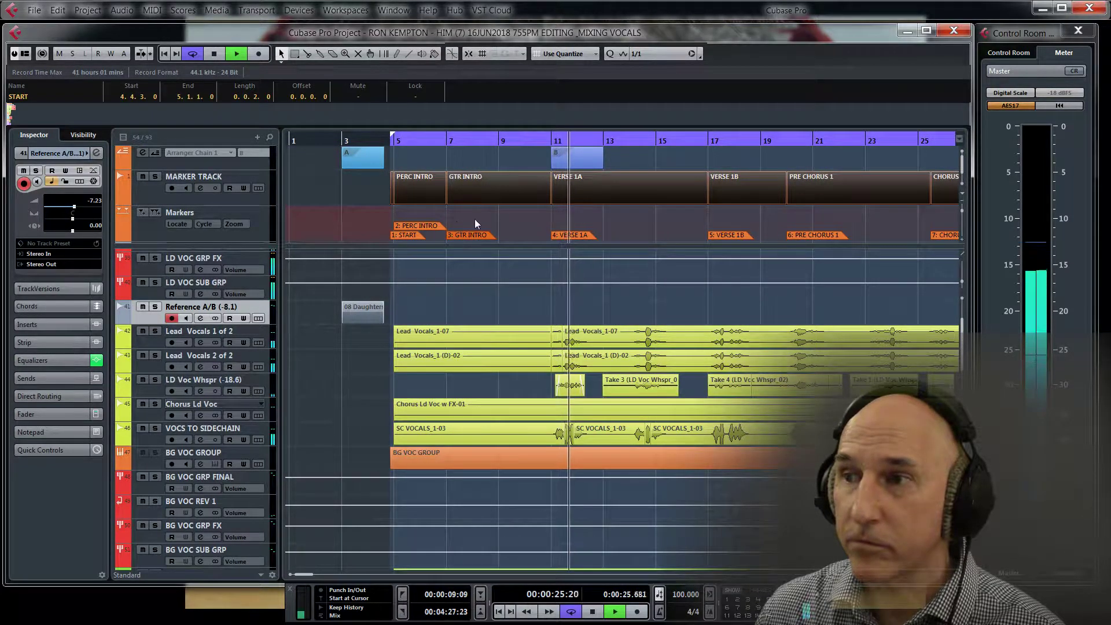
{"action": "key", "text": "space"}
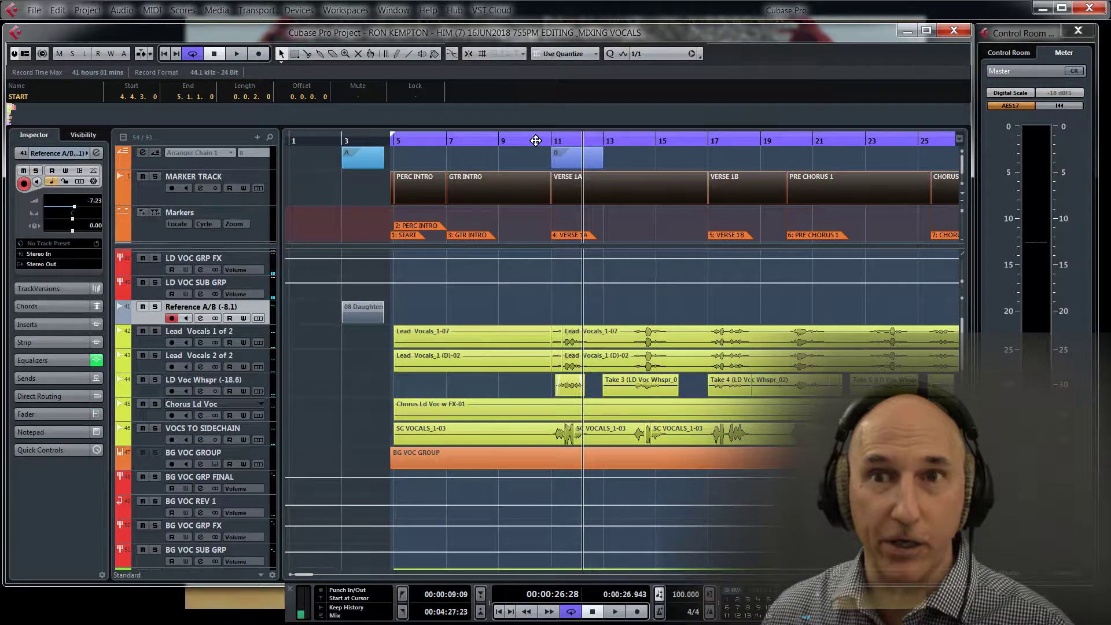
- Zoom in on bars 10–13, select both lead vocal clips, turn off the cycle, and audition the phrase
{"action": "left_click", "coordinate": [536, 140]}
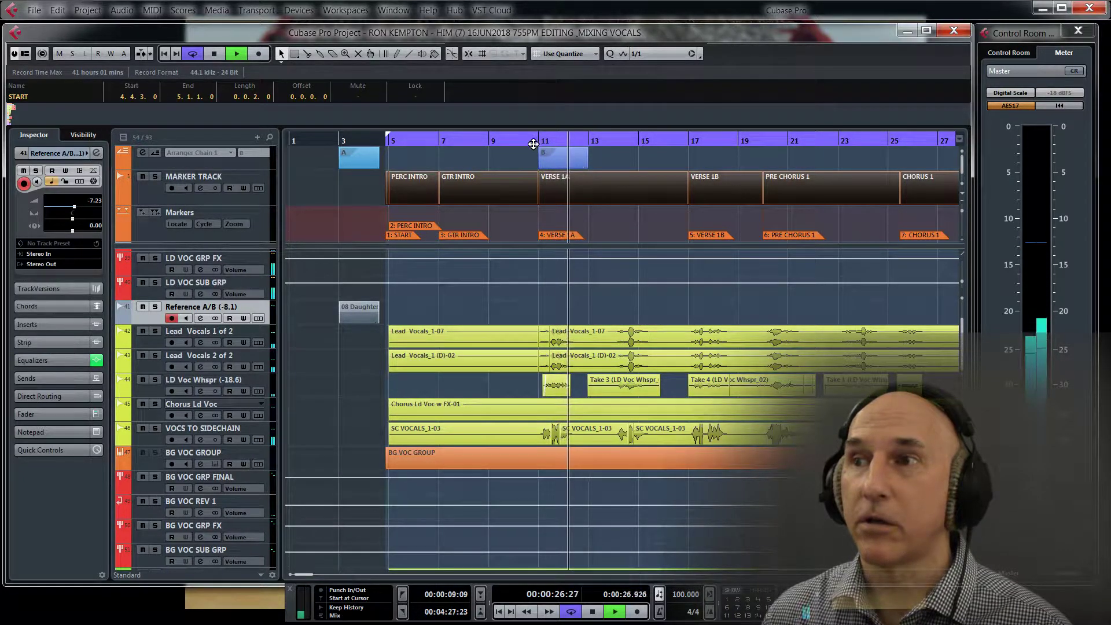
{"action": "key", "text": "space"}
{"action": "key", "text": "h"}
{"action": "key", "text": "h"}
{"action": "key", "text": "h"}
{"action": "mouse_move", "coordinate": [611, 304]}
{"action": "left_mouse_down"}
{"action": "mouse_move", "coordinate": [619, 363]}
{"action": "mouse_move", "coordinate": [623, 302]}
{"action": "left_mouse_up"}
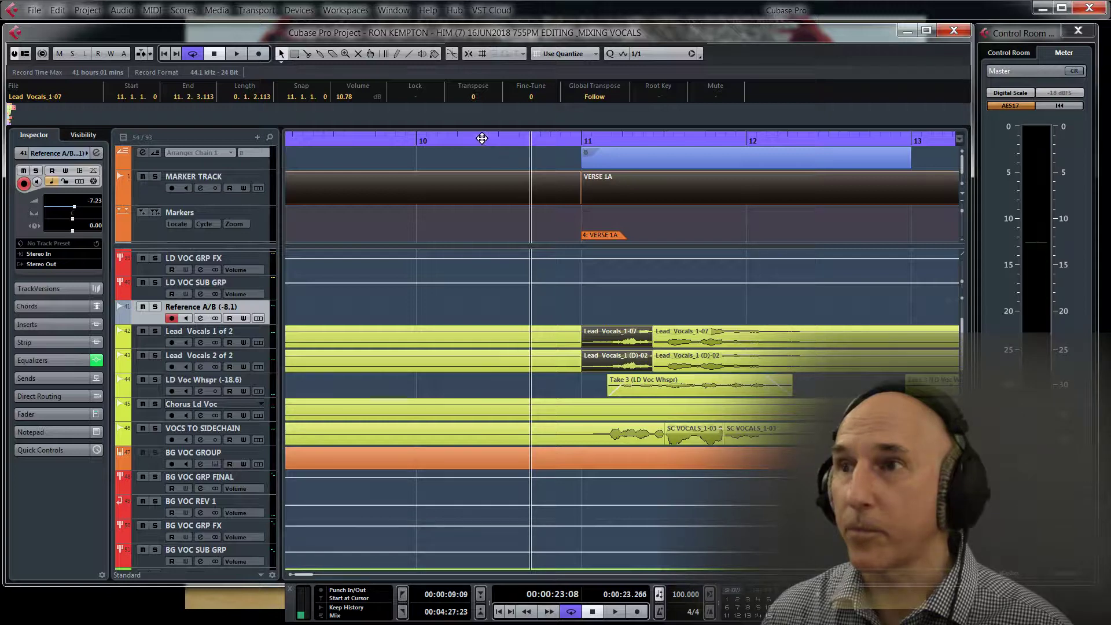
{"action": "left_click", "coordinate": [411, 140]}
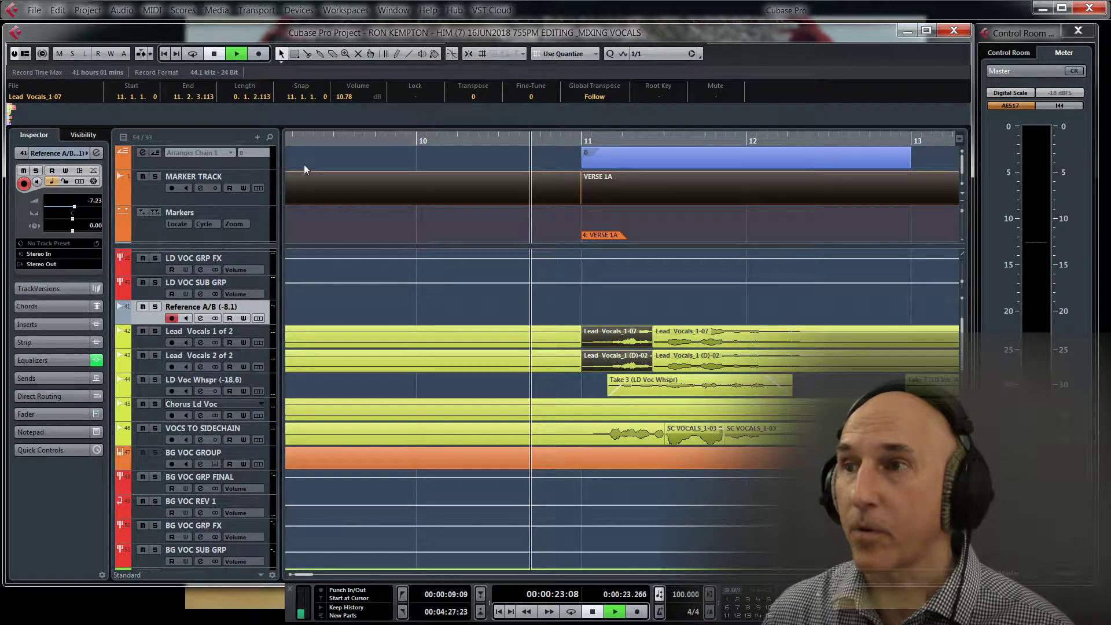
{"action": "key", "text": "space"}
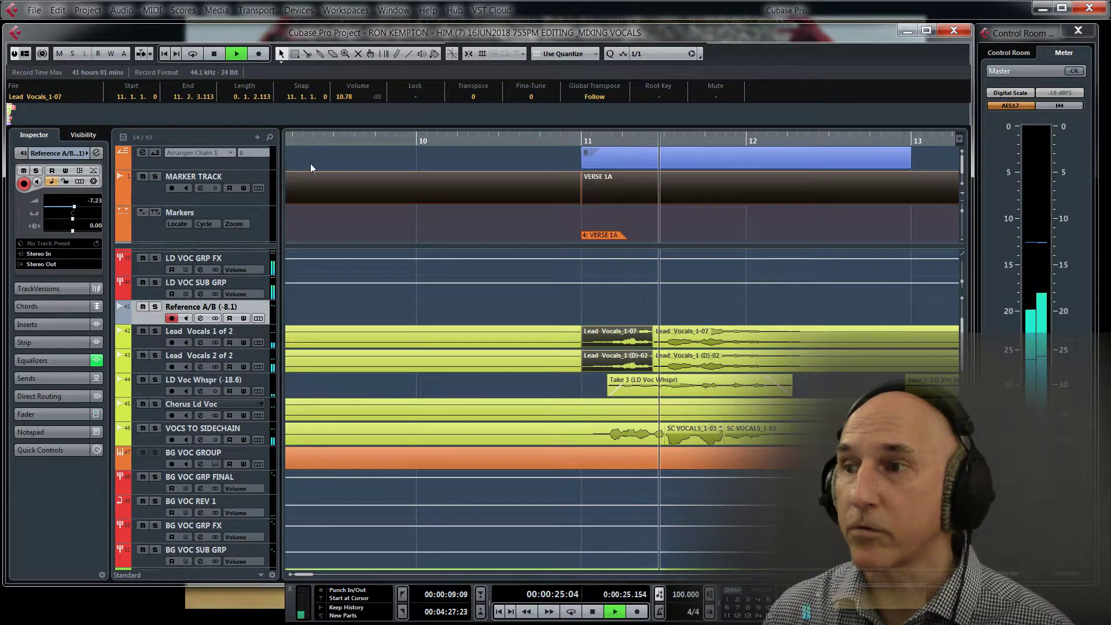
{"action": "key", "text": "space"}
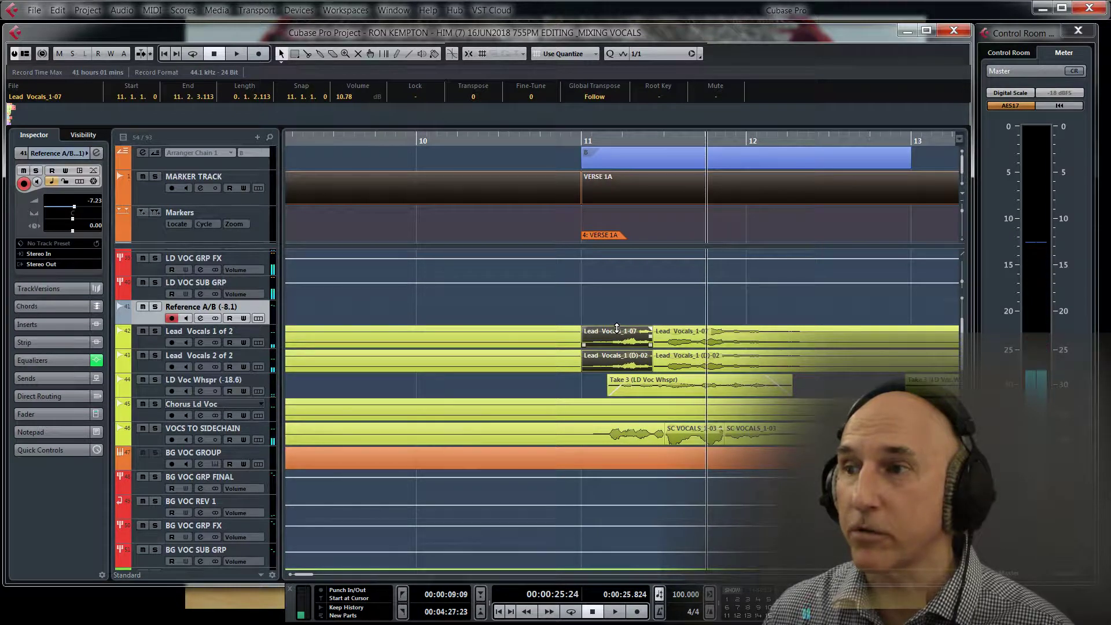
- Lower the Lead Vocals_1-07 clip volume about 2 dB and listen from bar 10
{"action": "left_click_drag", "start_coordinate": [617, 329], "coordinate": [618, 348]}
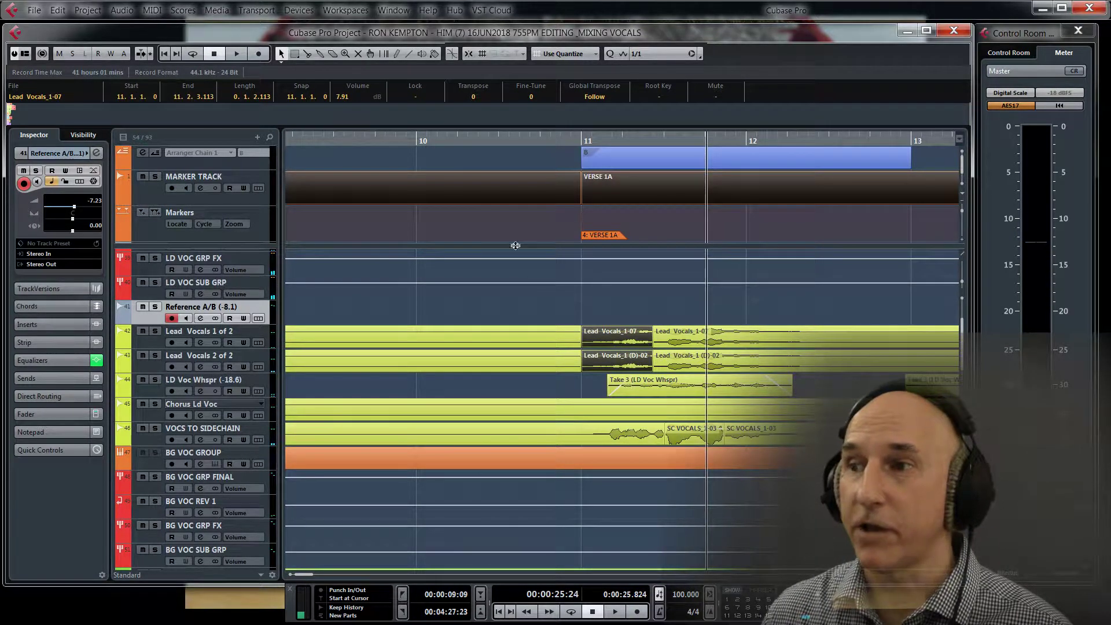
{"action": "left_click", "coordinate": [463, 139]}
{"action": "key", "text": "space"}
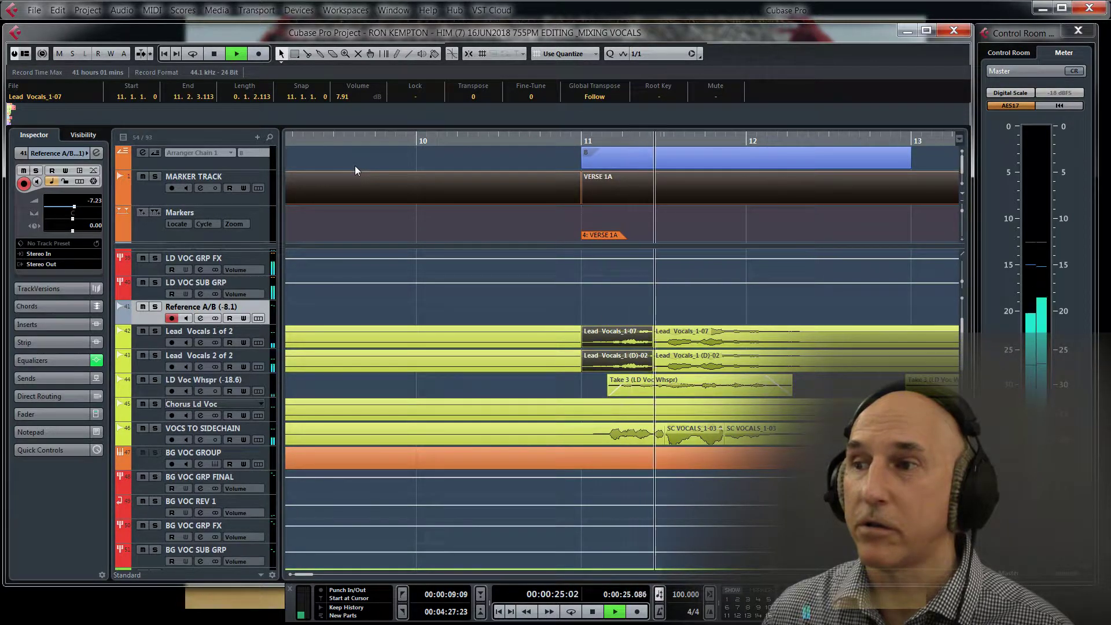
{"action": "key", "text": "space"}
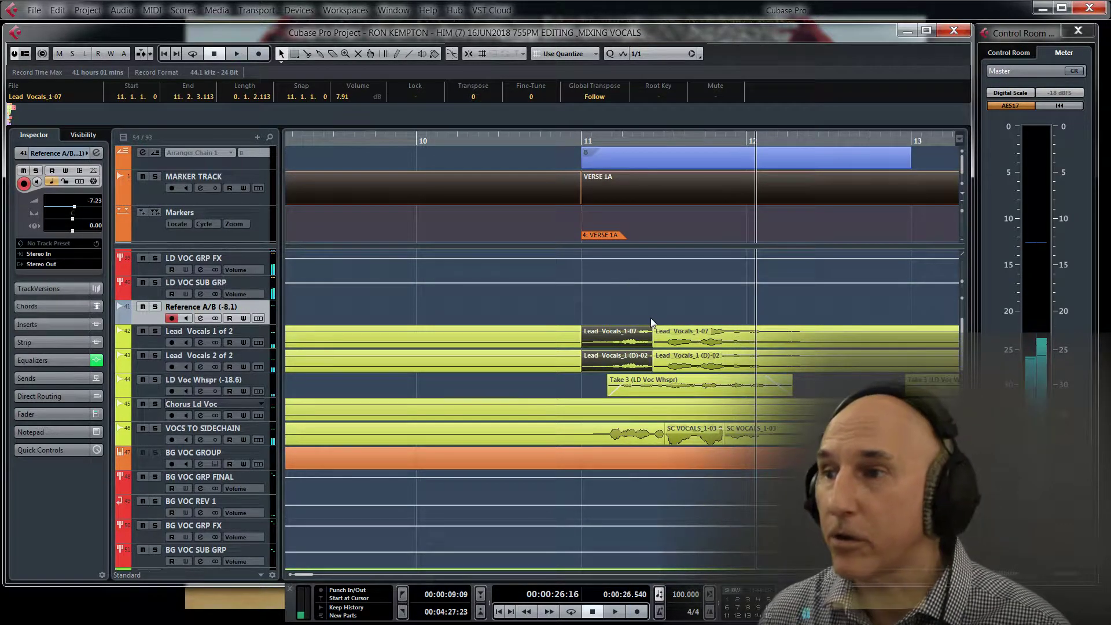
- Lengthen the end of the first Lead Vocals_1-07 clip and replay from before bar 11
{"action": "left_click_drag", "start_coordinate": [651, 318], "coordinate": [668, 358]}
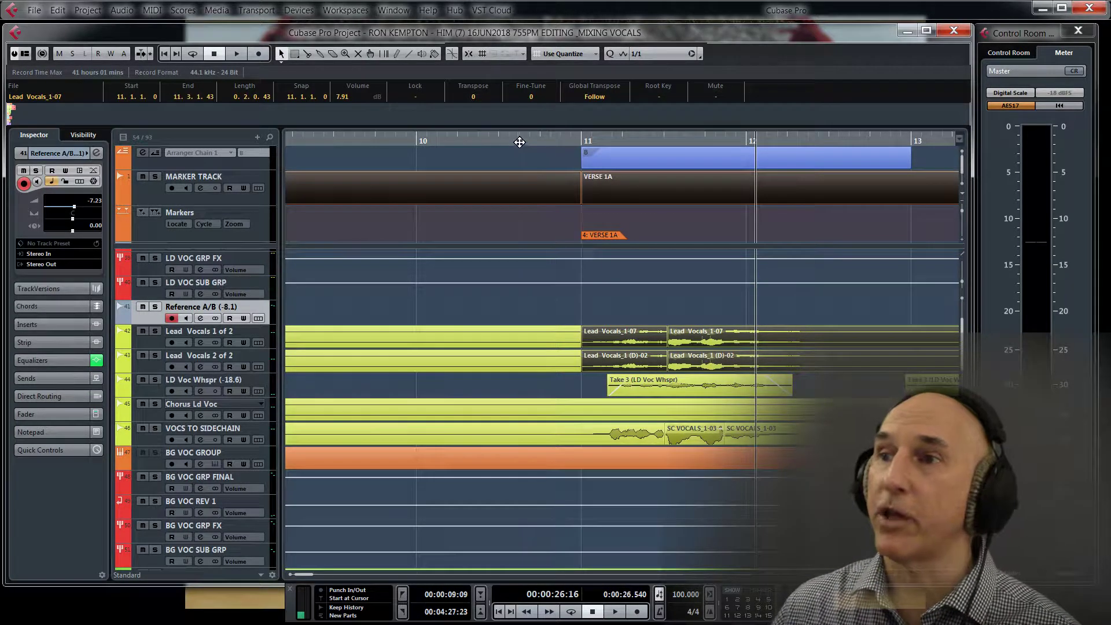
{"action": "left_click", "coordinate": [517, 177]}
{"action": "key", "text": "space"}
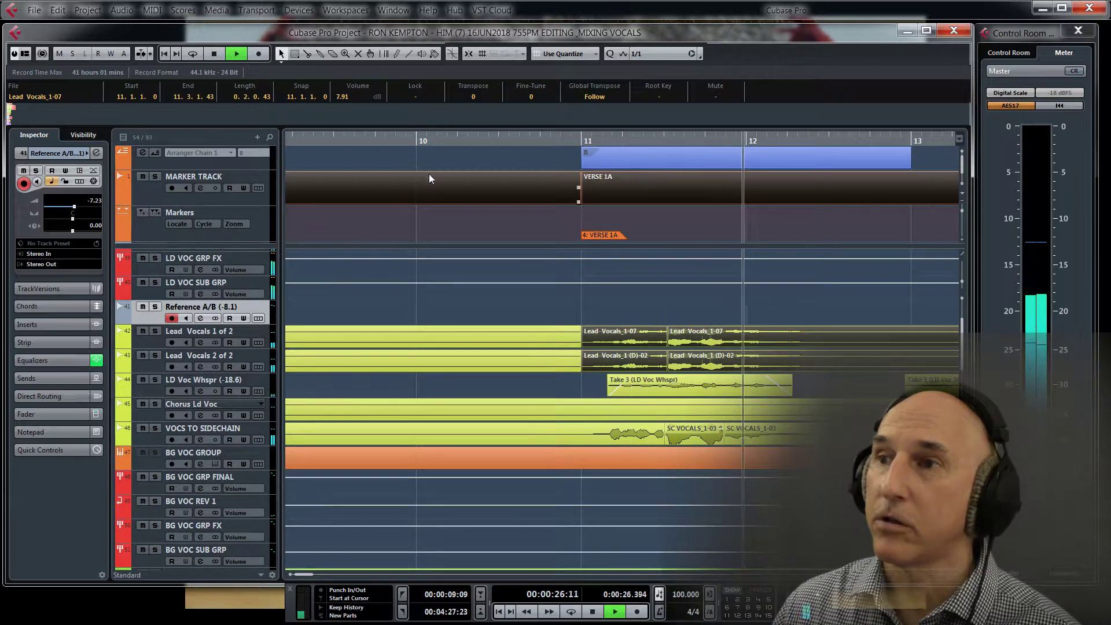
{"action": "key", "text": "space"}
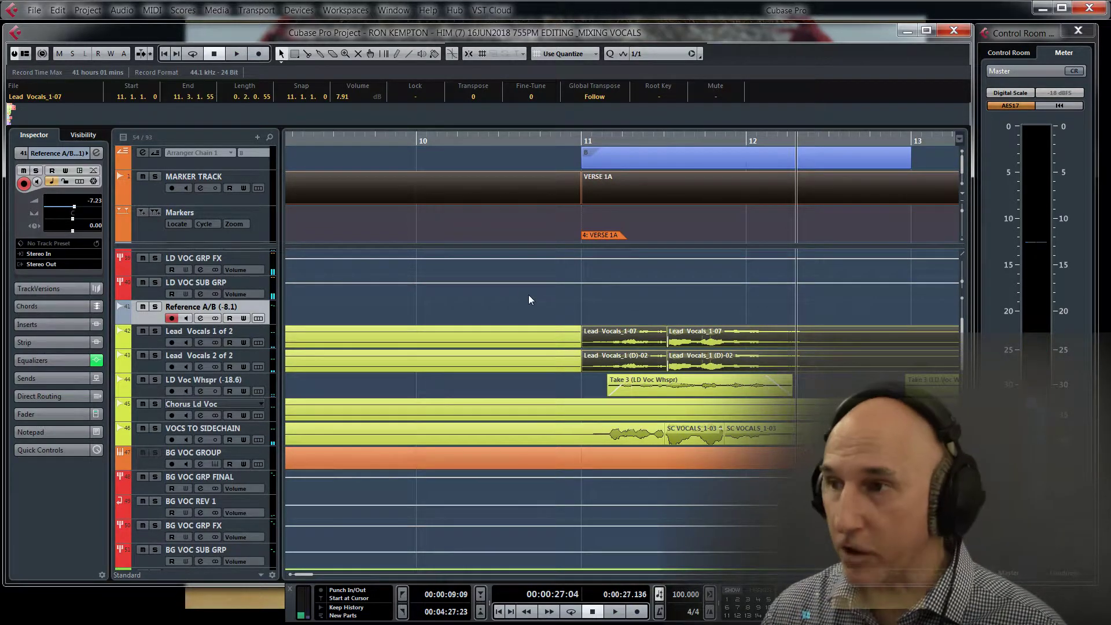
{"action": "key", "text": "KP_0"}
{"action": "key", "text": "space"}
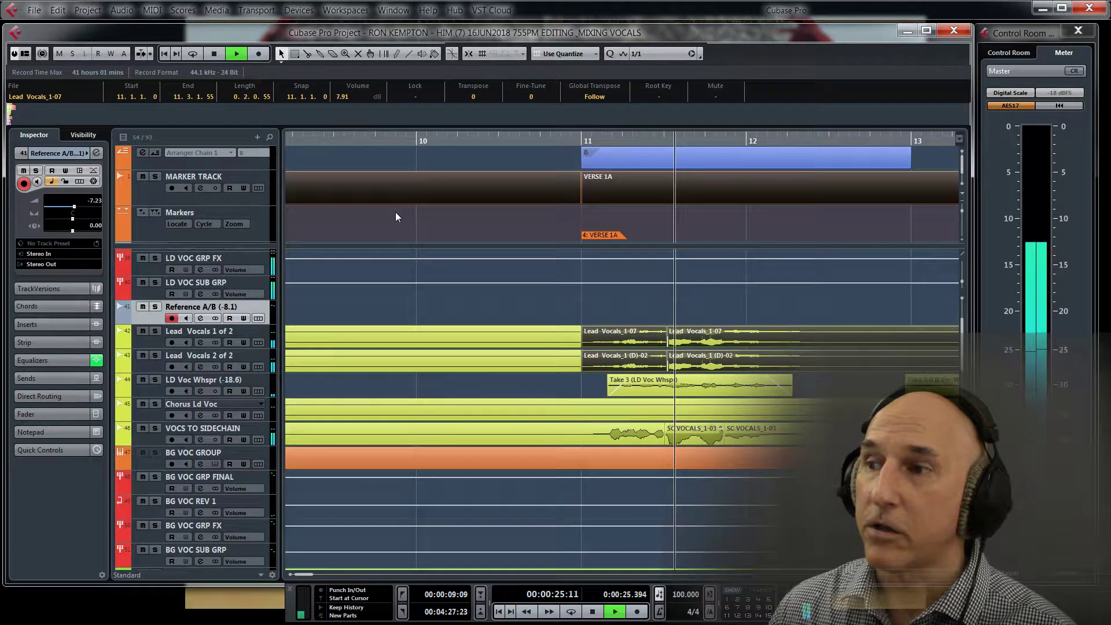
{"action": "key", "text": "space"}
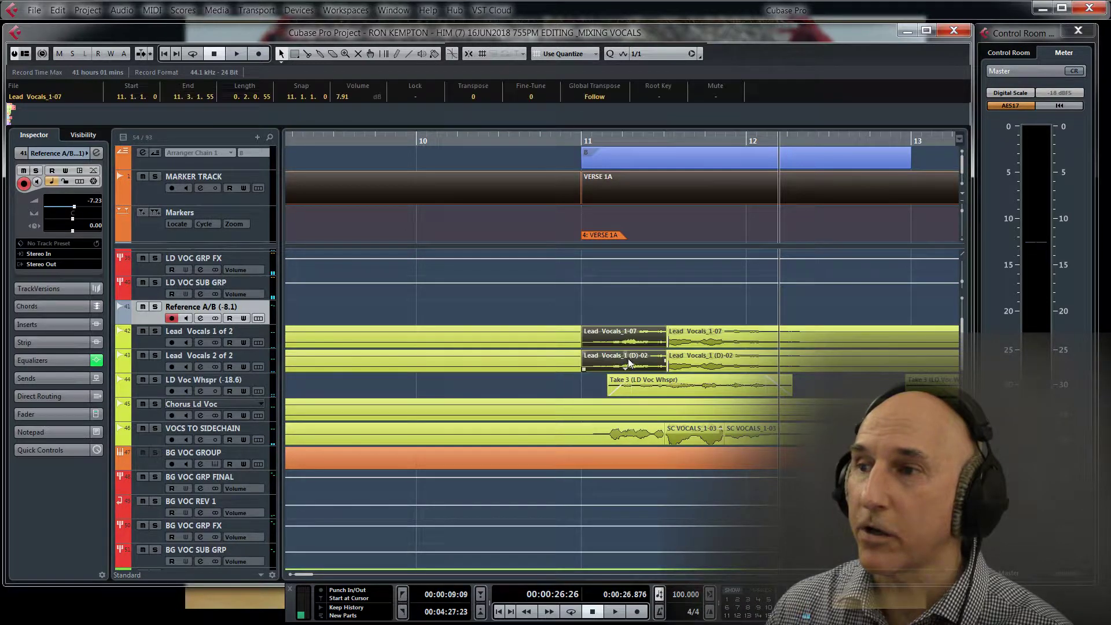
- Set the first vocal phrase to 6.02 dB, audition from bar 10, and zoom out
{"action": "left_click_drag", "start_coordinate": [626, 353], "coordinate": [629, 363]}
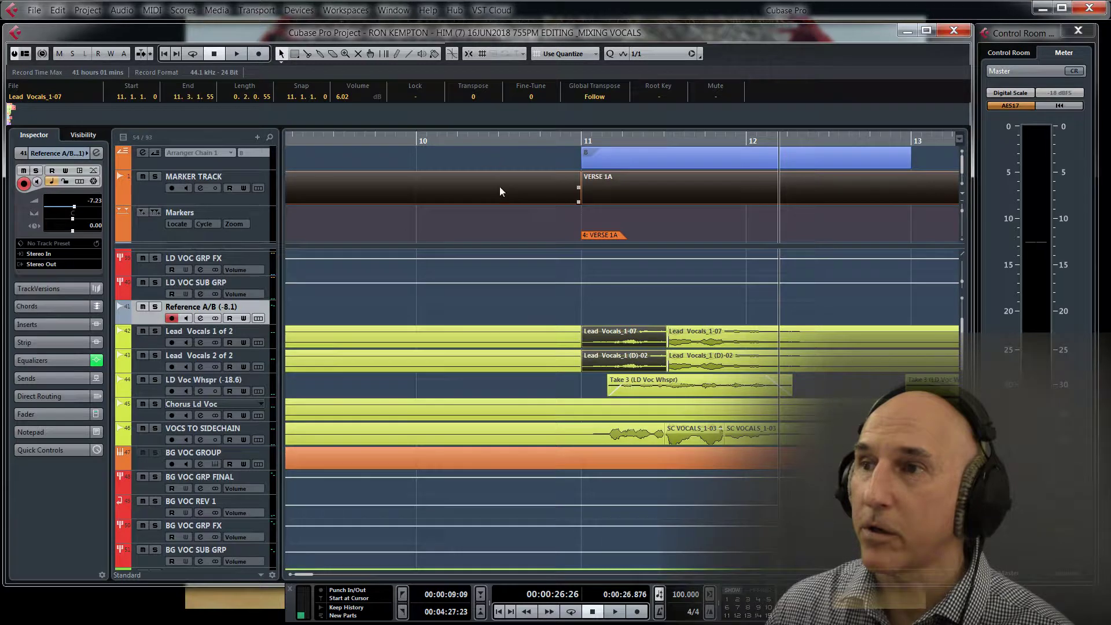
{"action": "left_click", "coordinate": [487, 143]}
{"action": "key", "text": "space"}
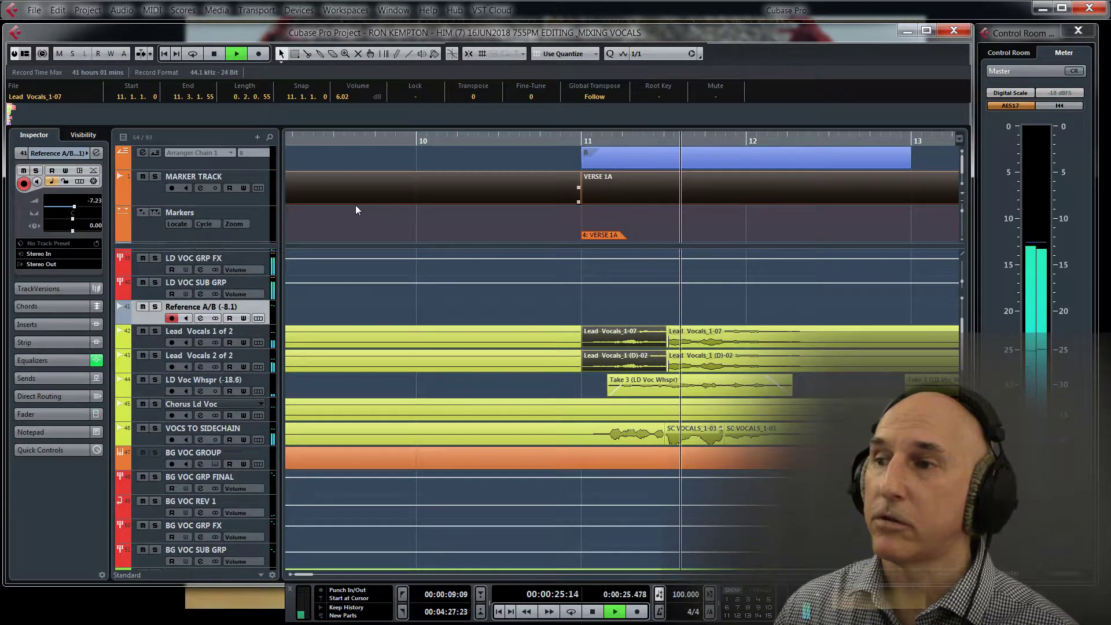
{"action": "key", "text": "space"}
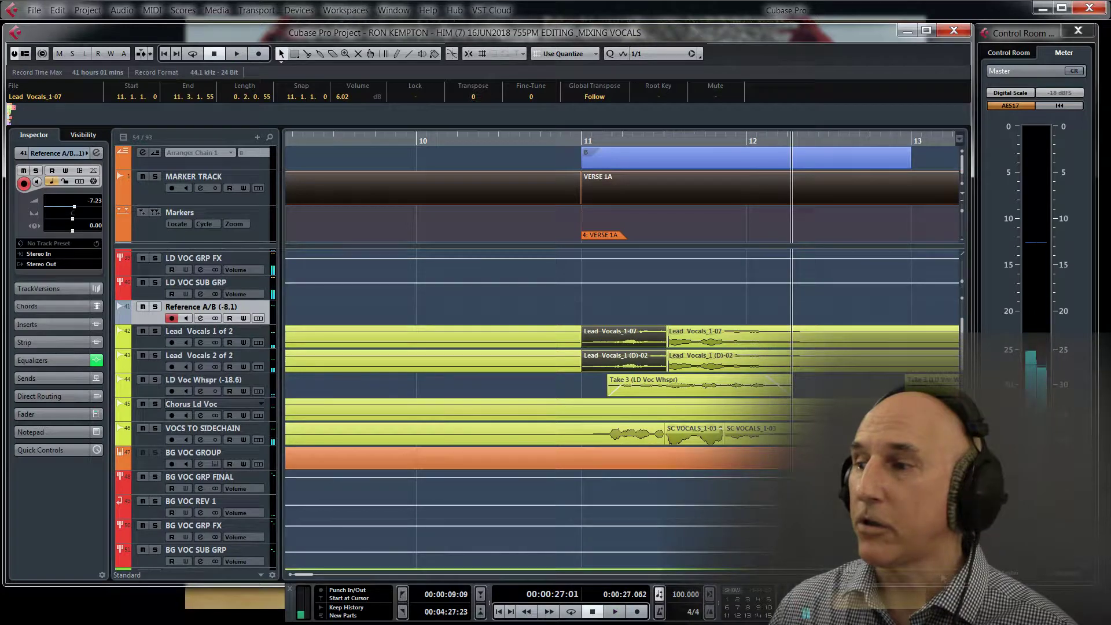
{"action": "key", "text": "g"}
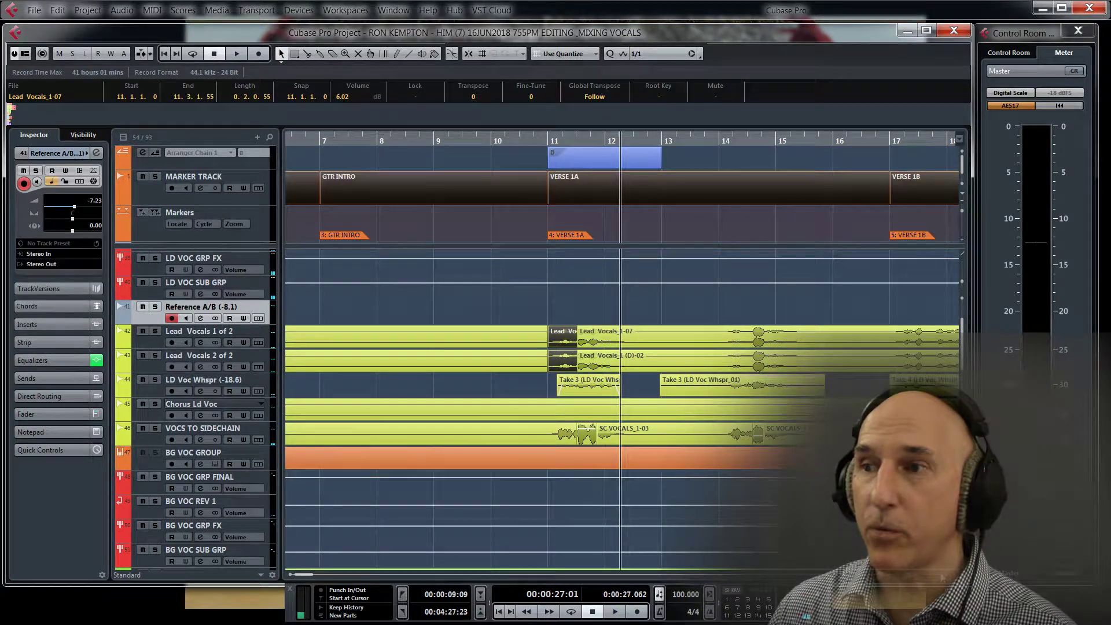
- Scroll to the intro, enable arranger-chain playback, and play from the arranger start
{"action": "left_click", "coordinate": [291, 574]}
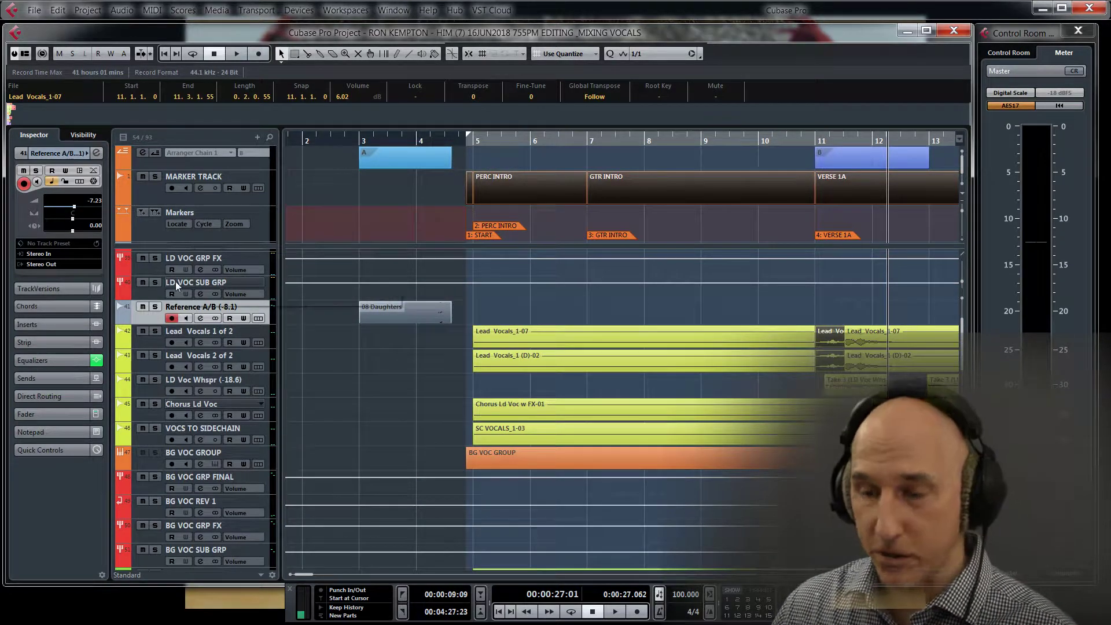
{"action": "left_click", "coordinate": [155, 153]}
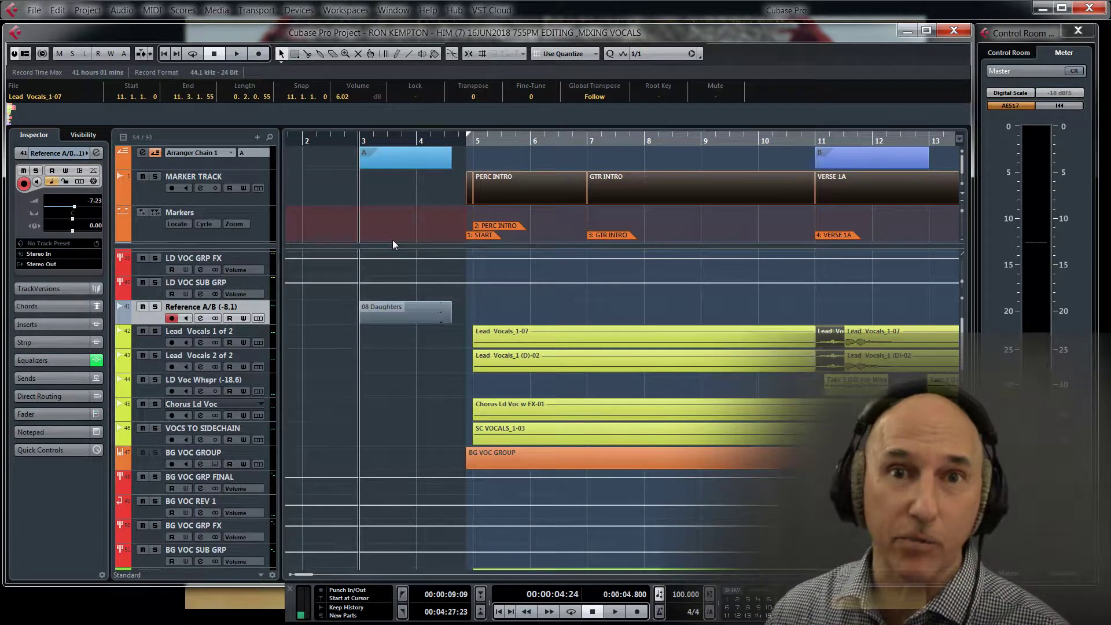
{"action": "key", "text": "space"}
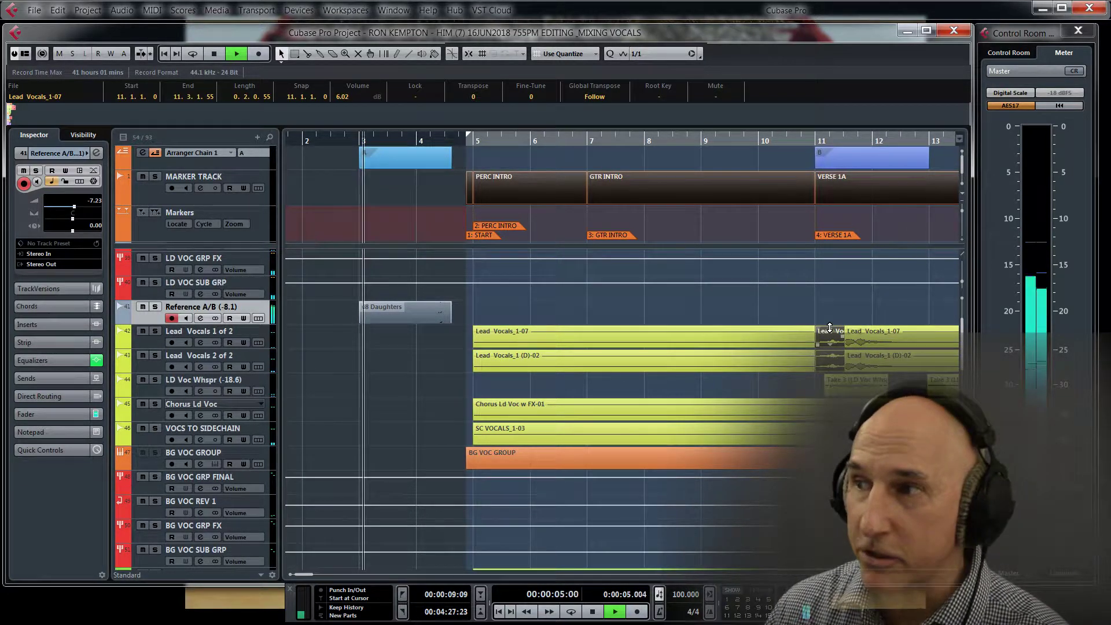
- While listening, lower the Lead Vocals_1-07 clip through 5.54 dB to 4.89 dB, then stop
{"action": "left_click_drag", "start_coordinate": [830, 328], "coordinate": [831, 330]}
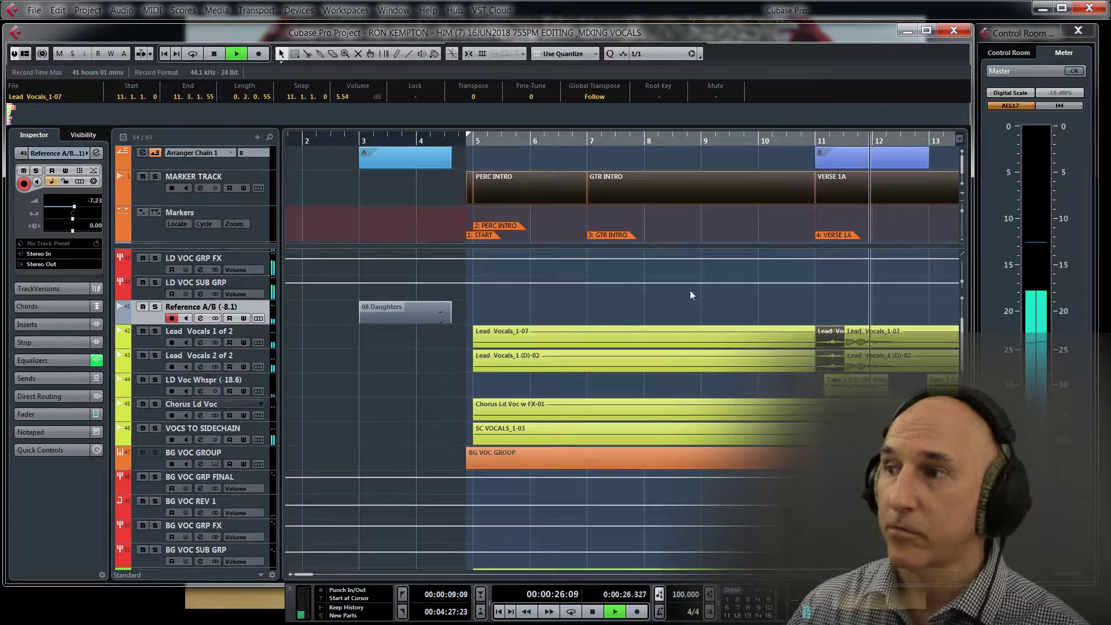
{"action": "left_click", "coordinate": [830, 328]}
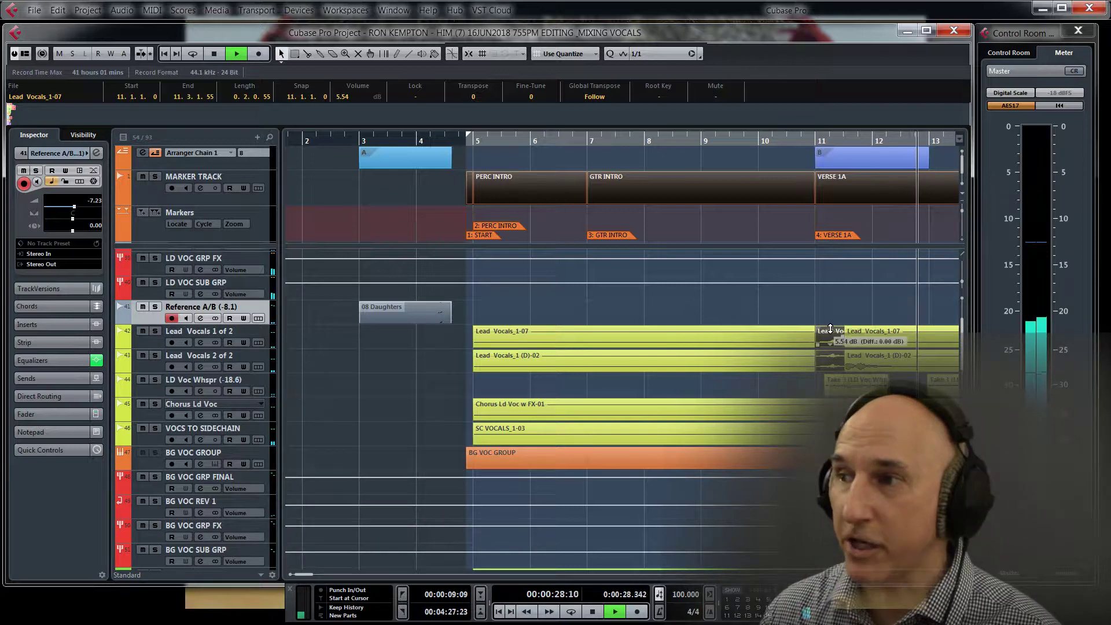
{"action": "left_click_drag", "start_coordinate": [830, 328], "coordinate": [834, 330]}
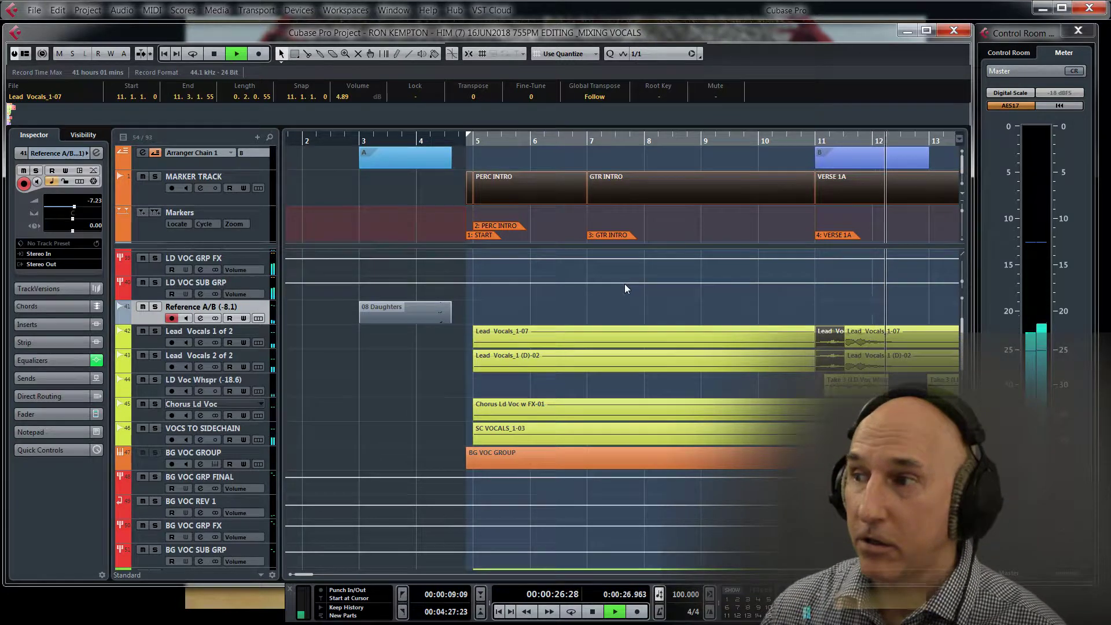
{"action": "key", "text": "space"}
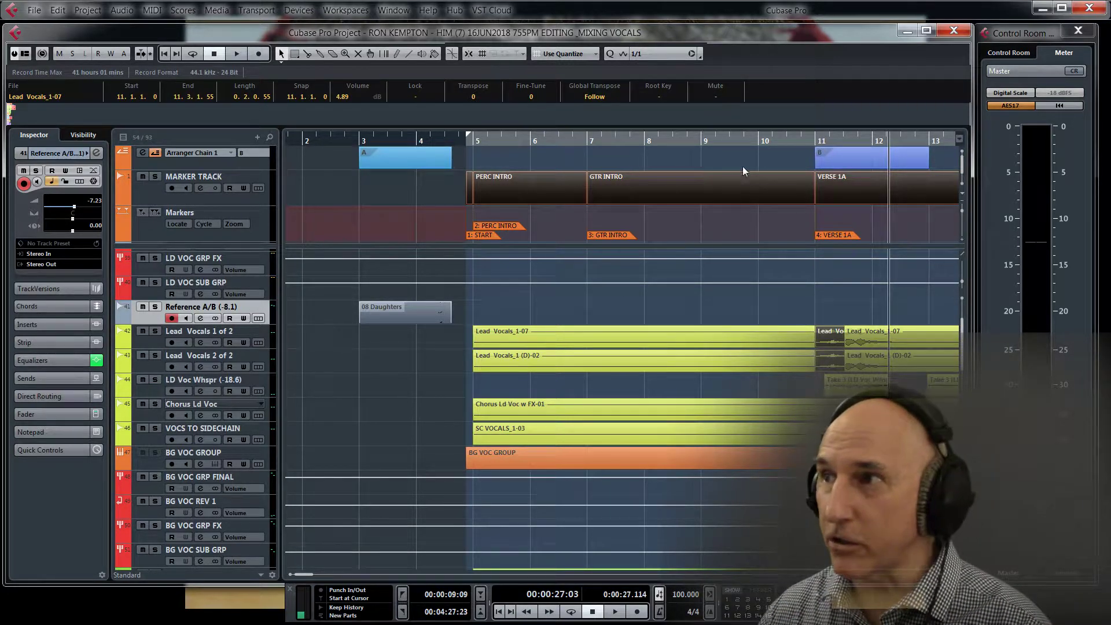
- Zoom out to bars 1–23, select the VERSE 1A marker, and return the playhead to bar 11 (24 seconds)
{"action": "left_click", "coordinate": [838, 166]}
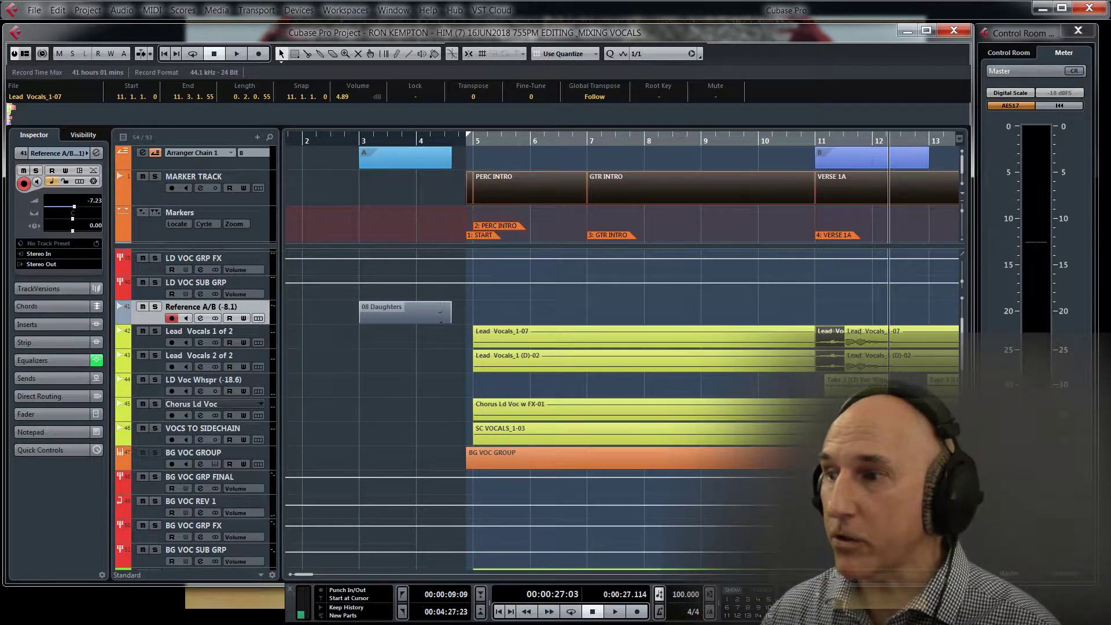
{"action": "key", "text": "g"}
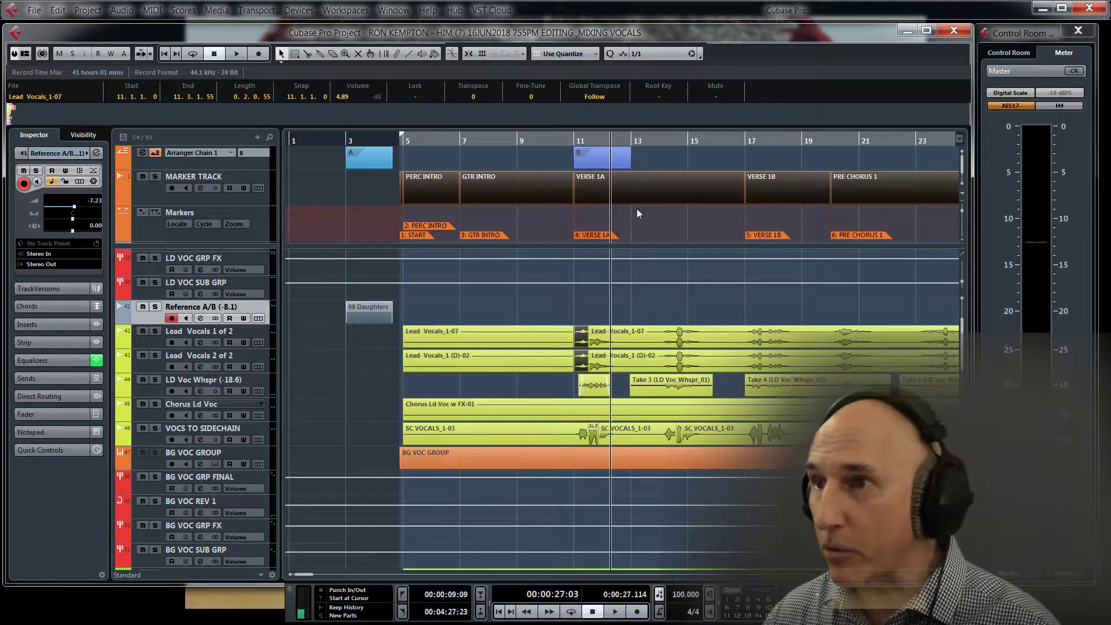
{"action": "left_click", "coordinate": [626, 187]}
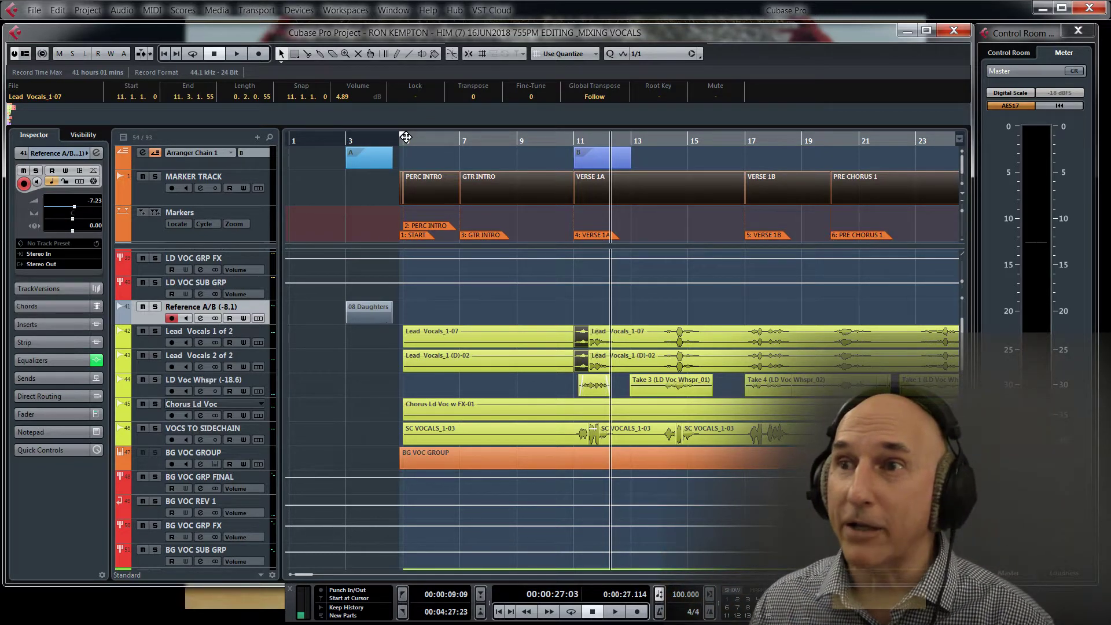
{"action": "key", "text": "shift+b"}
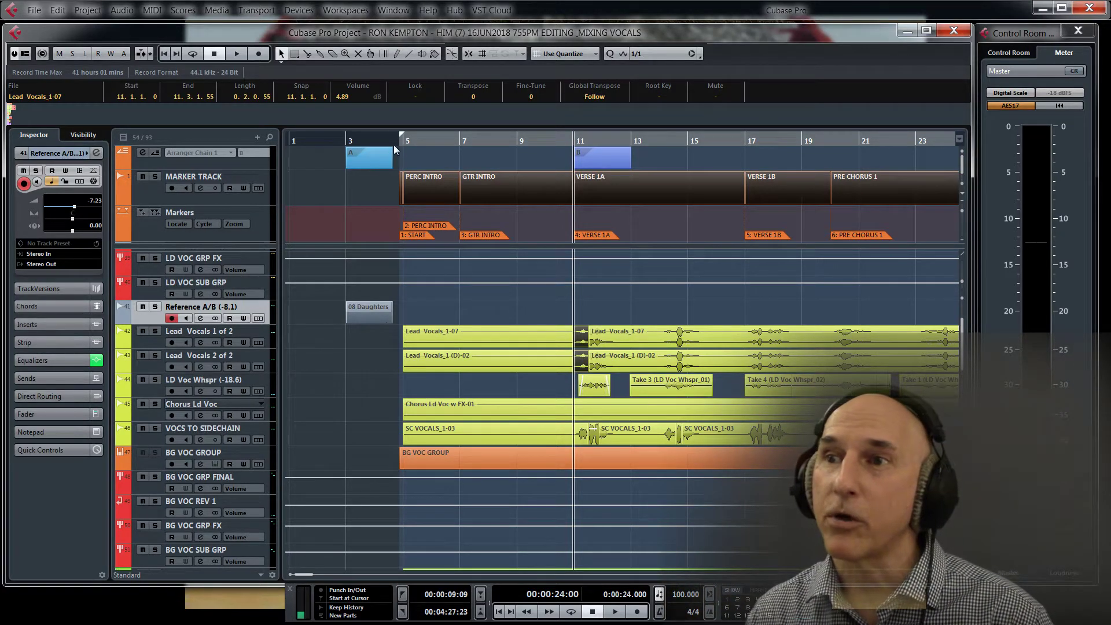
- Move the cursor to the left locator at bar 5 and start playback
{"action": "left_click", "coordinate": [402, 594]}
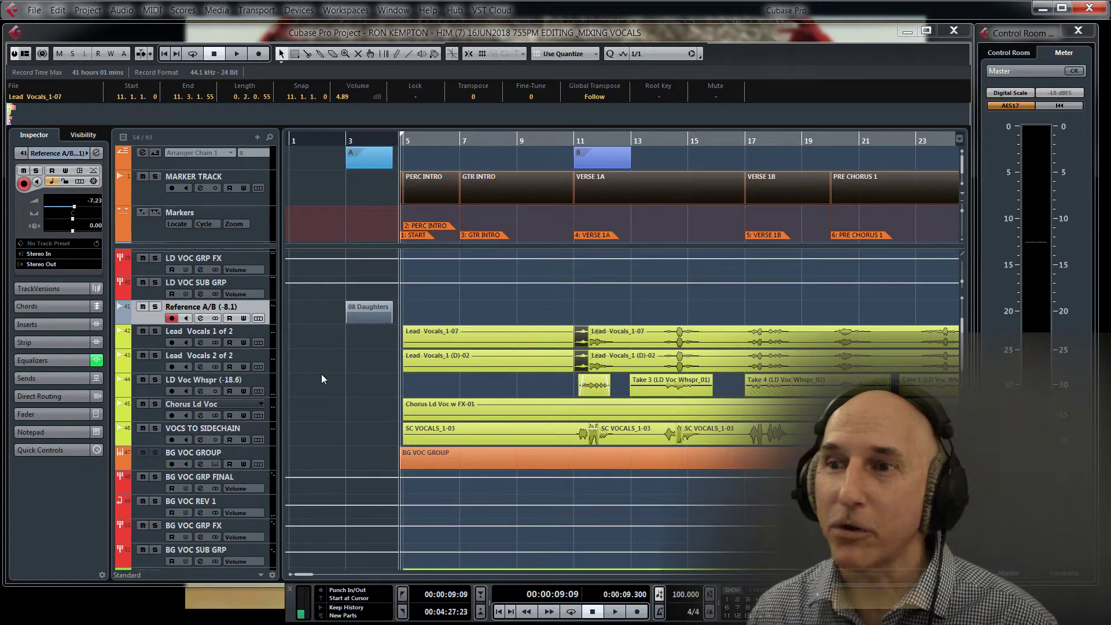
{"action": "key", "text": "space"}
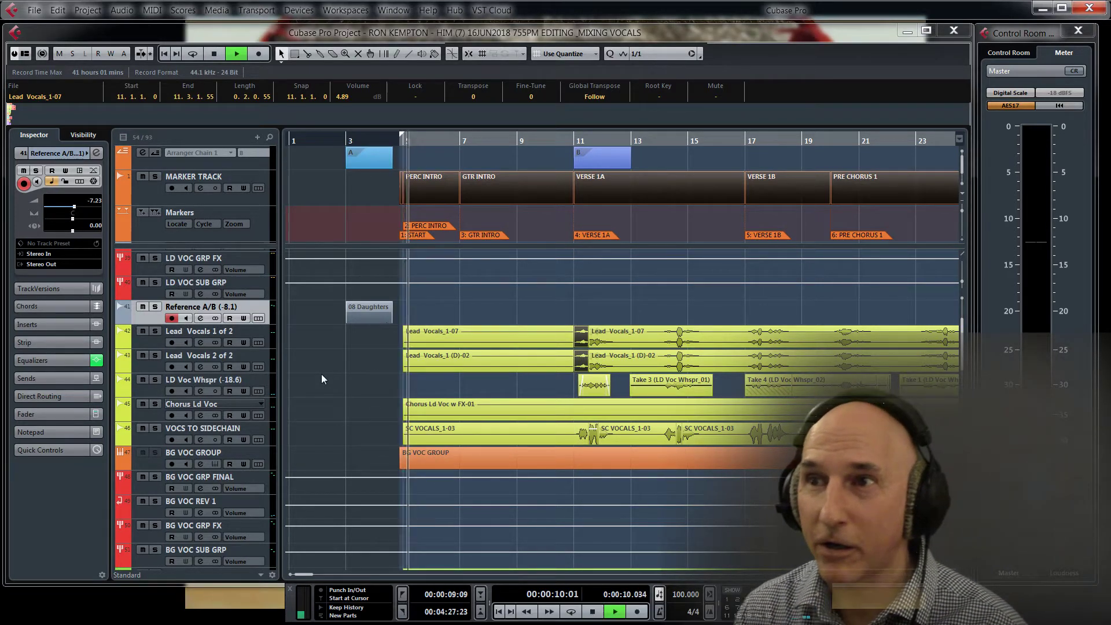